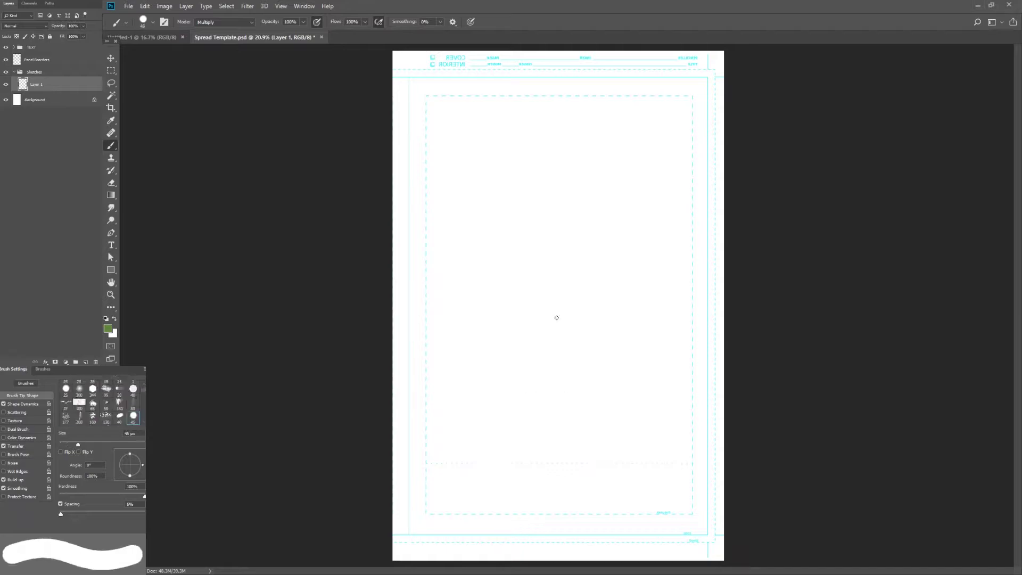
Rough in the seated figure, a monitor above its head, desk lines on both sides and the legs under the chair
drag(556, 330, 616, 269)
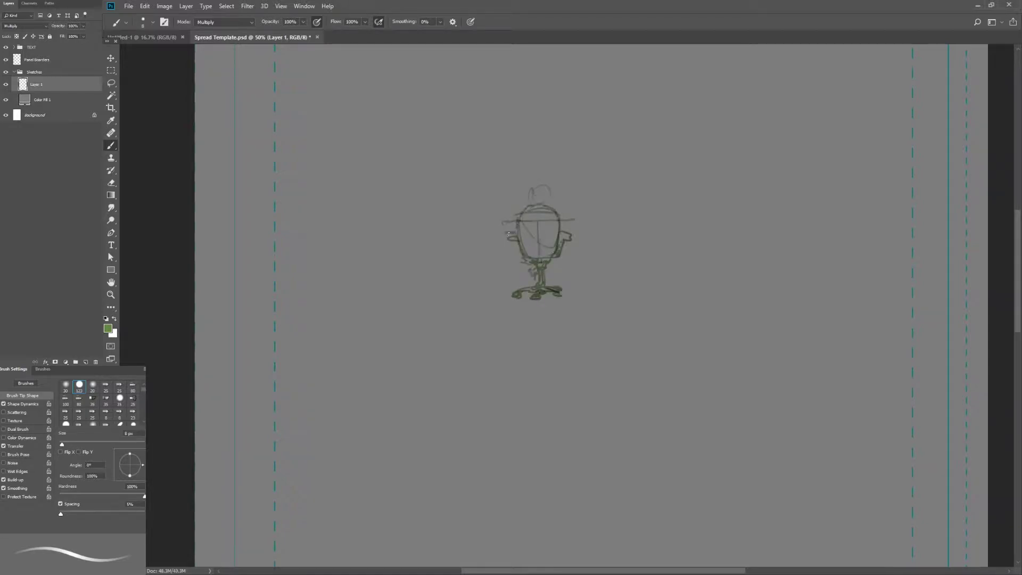
mouse_move(503, 217)
mouse_down()
mouse_move(575, 179)
mouse_move(537, 172)
mouse_up()
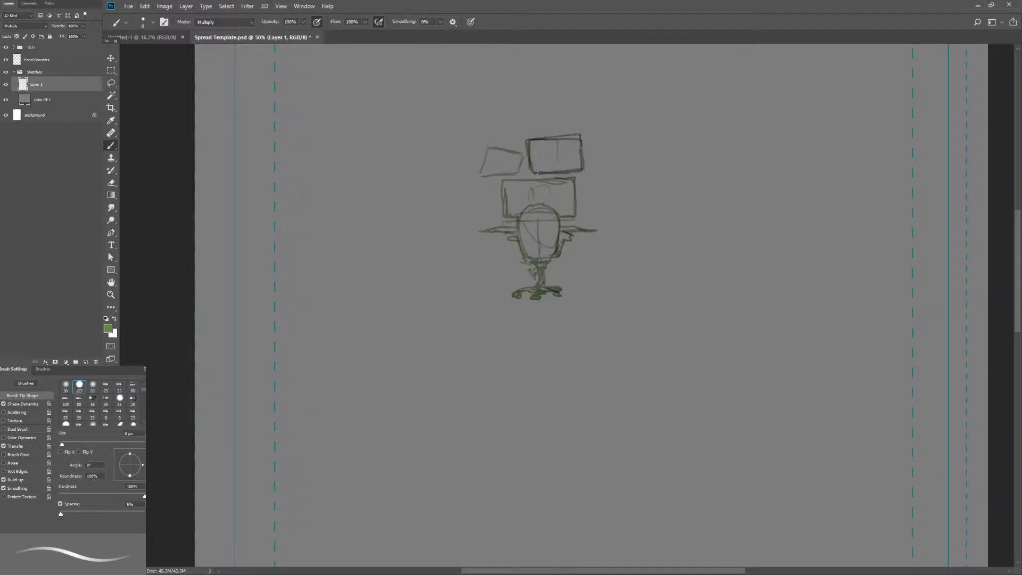
drag(482, 232, 449, 234)
drag(573, 228, 631, 230)
drag(516, 254, 524, 284)
drag(565, 247, 550, 287)
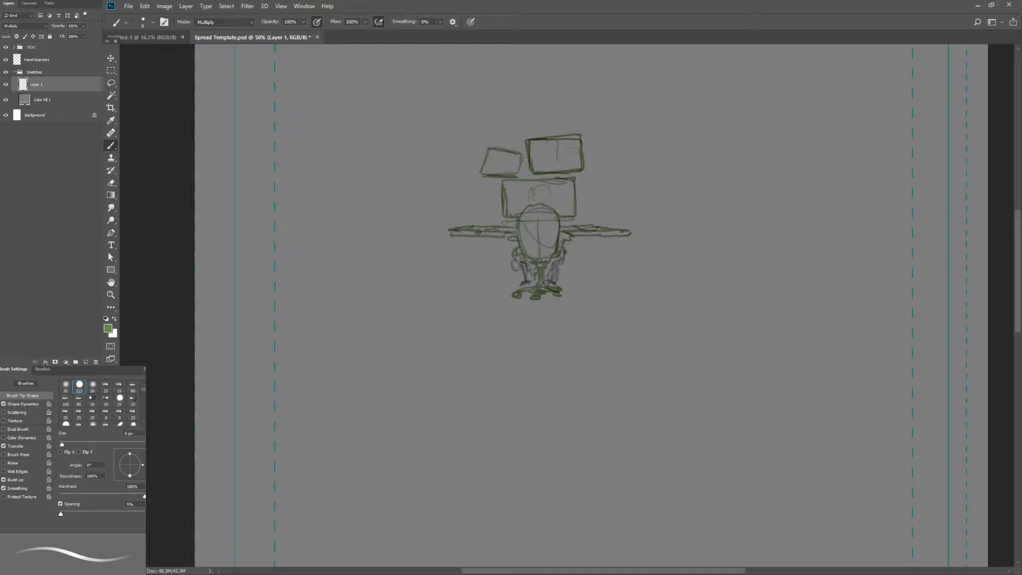
mouse_move(574, 179)
mouse_down()
mouse_move(628, 232)
mouse_move(644, 267)
mouse_up()
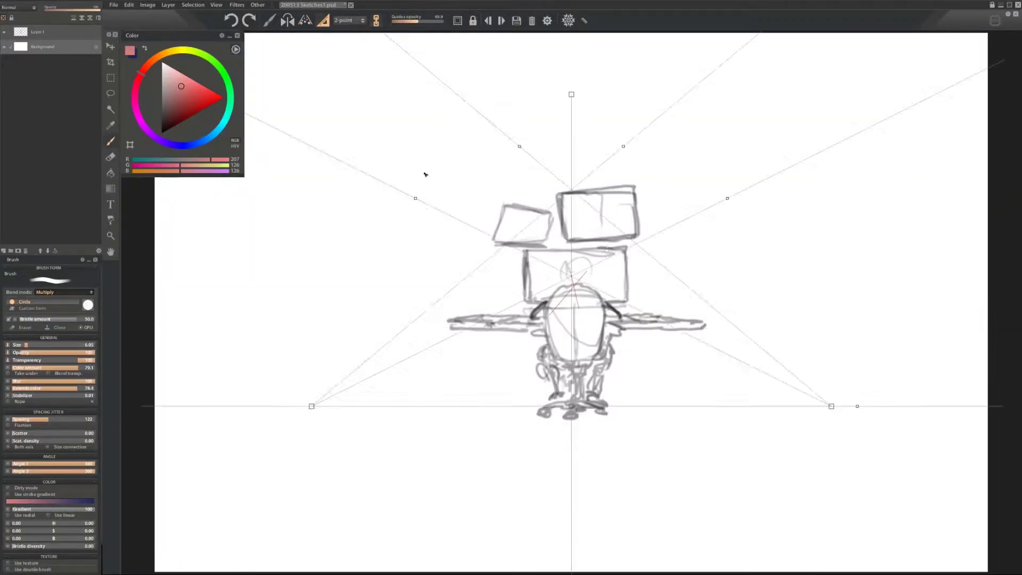
Add a new line-work layer, adjust the vertical guide upward, and switch to a perspective grid guide
key(ctrl+shift+n)
click(348, 20)
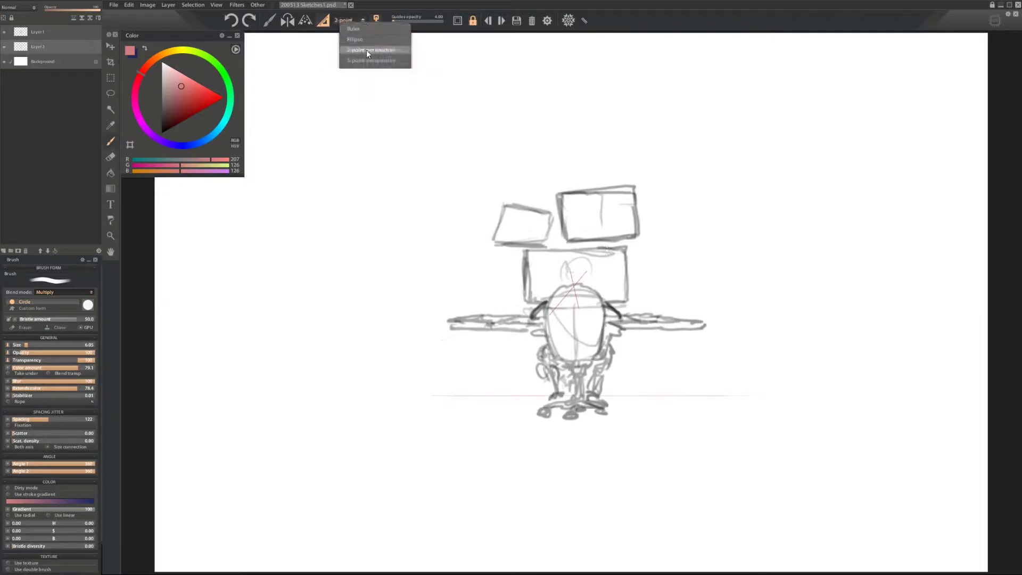
drag(574, 205, 570, 120)
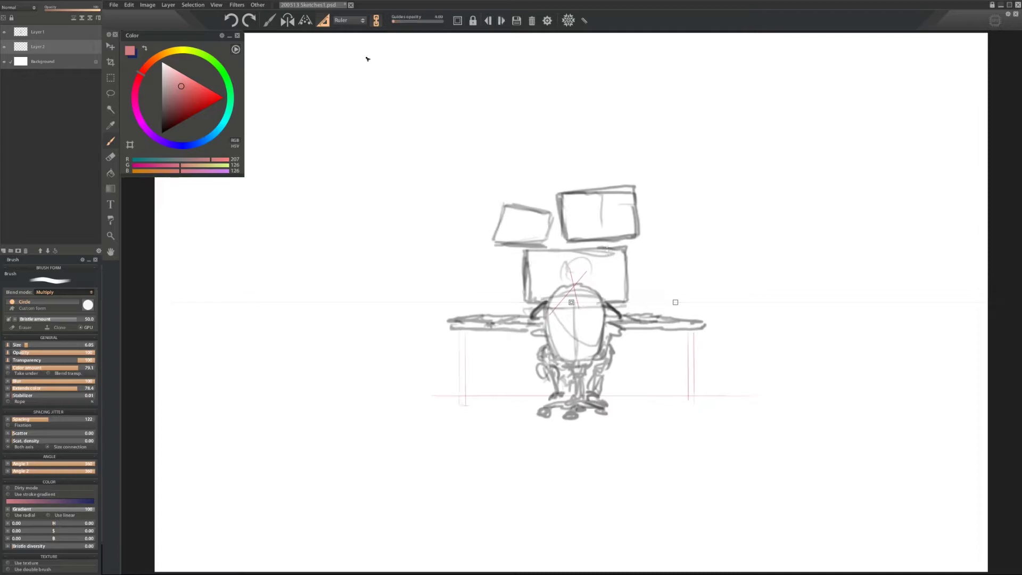
click(305, 20)
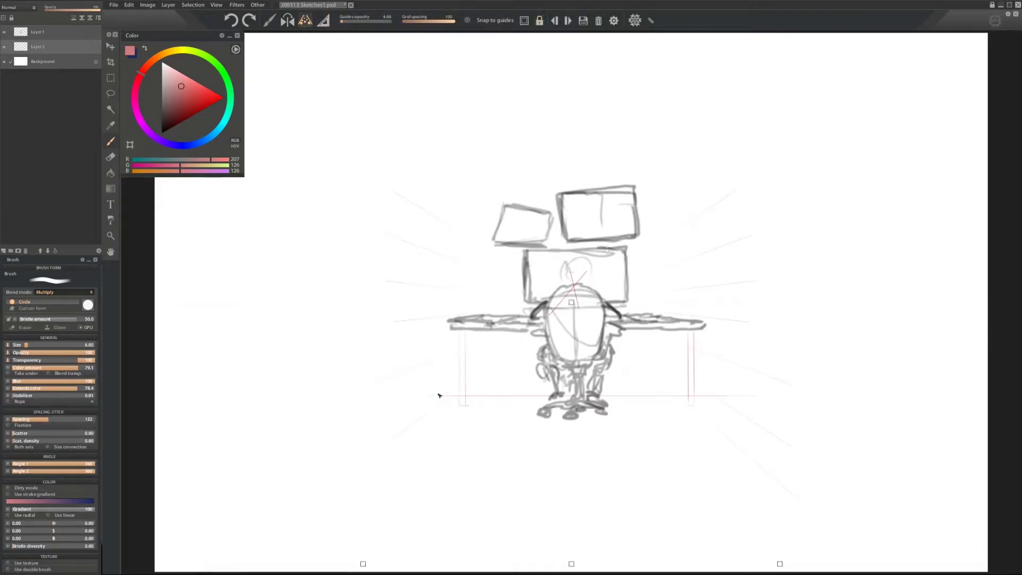
In black, ink the desk's front edge, left leg, desk top and monitor outlines
key(d)
mouse_move(462, 331)
mouse_down()
mouse_move(462, 346)
mouse_move(530, 328)
mouse_up()
drag(620, 328, 704, 328)
drag(449, 321, 487, 316)
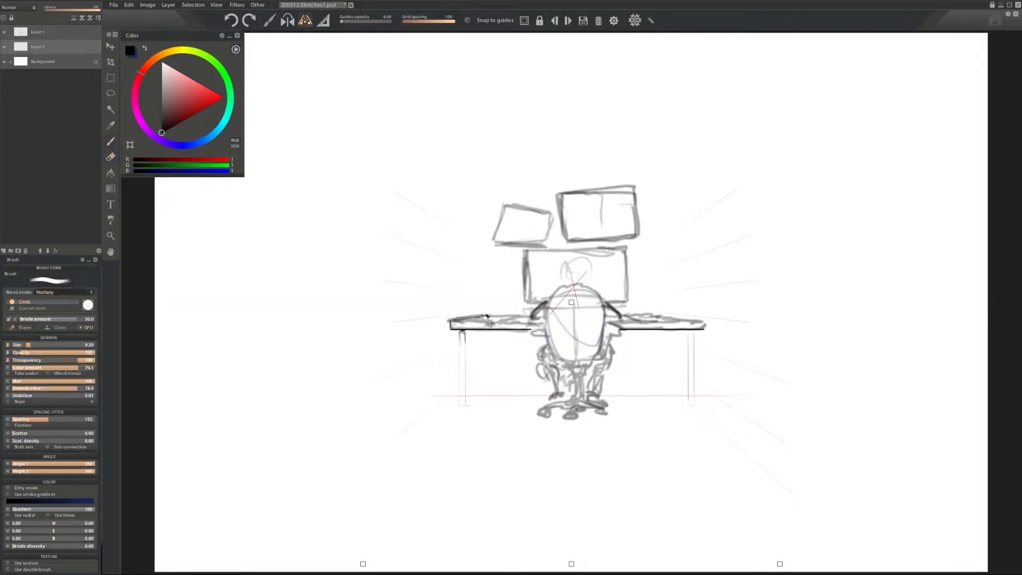
drag(704, 322, 620, 317)
drag(543, 319, 451, 322)
drag(524, 252, 525, 303)
drag(493, 241, 636, 237)
drag(556, 195, 614, 187)
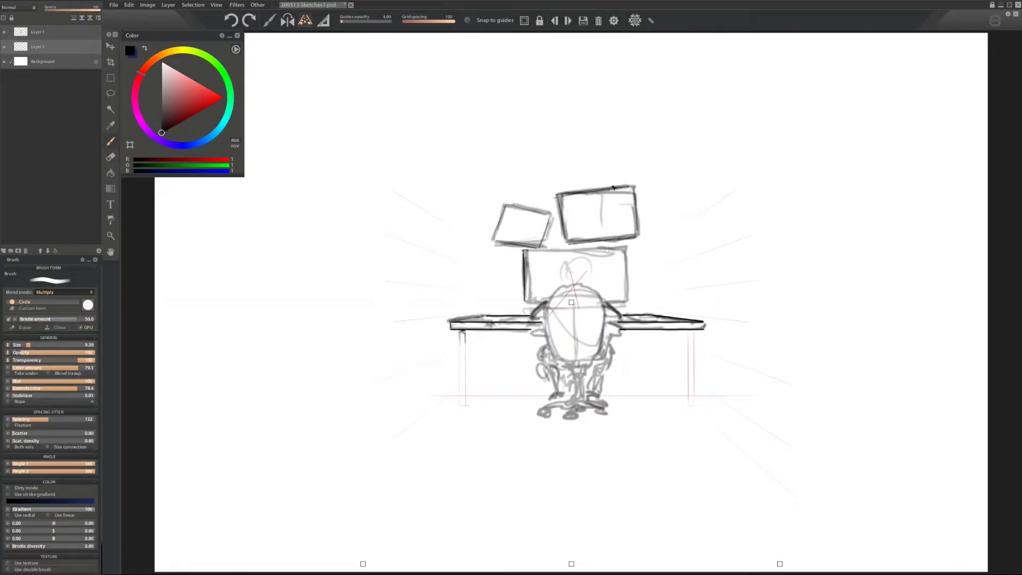
Ink the middle monitor's edges, the chair back, the star base with casters, and the figure's left leg and shoe
mouse_move(524, 250)
mouse_down()
mouse_move(626, 248)
mouse_move(625, 302)
mouse_up()
mouse_move(562, 286)
mouse_down()
mouse_move(548, 330)
mouse_move(604, 351)
mouse_up()
mouse_move(596, 356)
mouse_down()
mouse_move(569, 366)
mouse_move(542, 413)
mouse_up()
drag(580, 402, 611, 413)
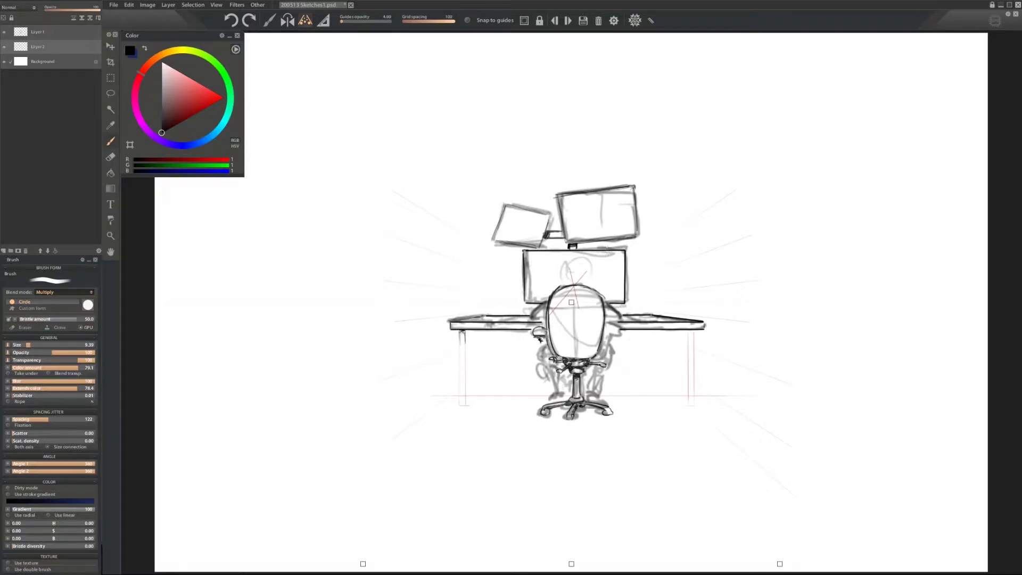
drag(538, 360, 554, 393)
drag(548, 397, 565, 399)
Ink the figure's right leg, chair-back panel, head, hair and shoulders
mouse_move(606, 341)
mouse_down()
mouse_move(600, 392)
mouse_move(565, 398)
mouse_up()
mouse_move(567, 288)
mouse_down()
mouse_move(557, 335)
mouse_move(595, 355)
mouse_up()
mouse_move(562, 288)
mouse_down()
mouse_move(591, 279)
mouse_move(563, 286)
mouse_up()
drag(583, 262, 593, 288)
drag(550, 295, 530, 321)
drag(602, 296, 616, 311)
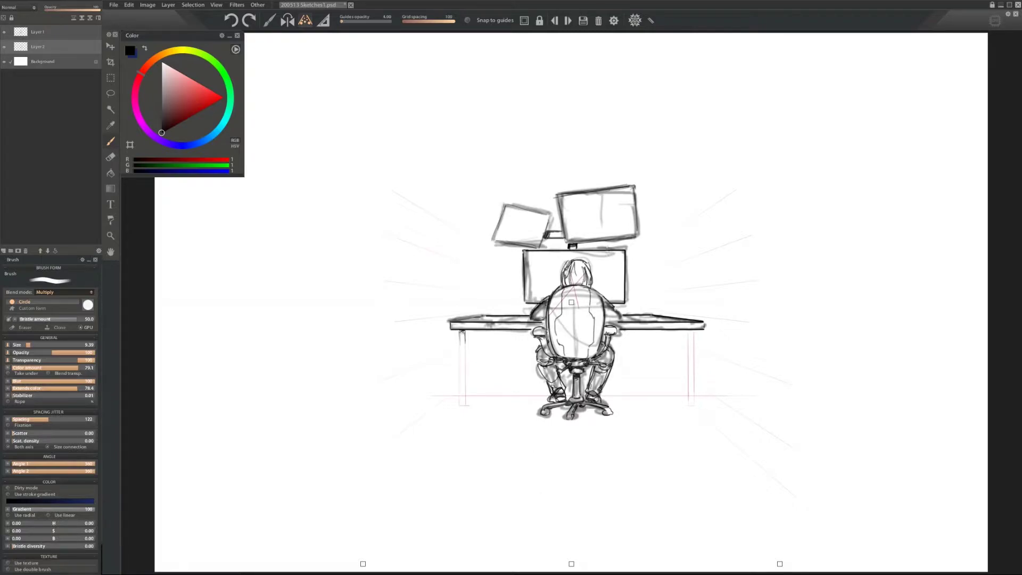
Sketch a computer tower right of the monitor with drive bays and vents
mouse_move(650, 250)
mouse_down()
mouse_move(632, 313)
mouse_move(650, 315)
mouse_up()
drag(634, 314, 652, 317)
mouse_move(653, 250)
mouse_down()
mouse_move(677, 318)
mouse_move(671, 263)
mouse_move(672, 277)
mouse_up()
drag(633, 262, 645, 311)
drag(655, 279, 674, 316)
drag(654, 290, 672, 311)
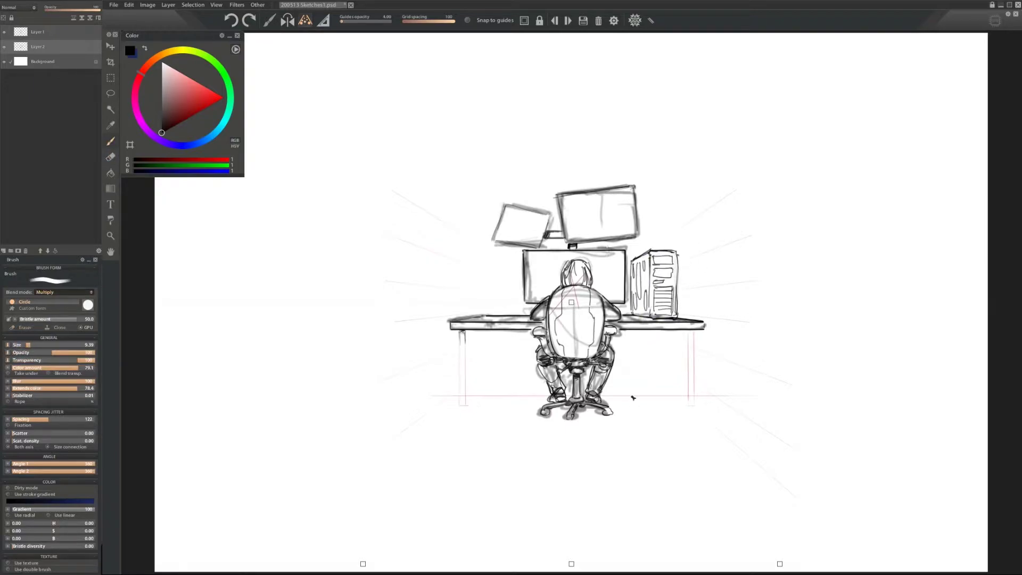
Sketch two boxes under the desk along with the desk leg lines
drag(628, 359, 684, 399)
drag(691, 333, 691, 401)
drag(457, 333, 527, 331)
drag(618, 333, 700, 333)
drag(488, 343, 495, 393)
mouse_move(668, 375)
mouse_down()
mouse_move(707, 379)
mouse_move(716, 418)
mouse_move(718, 386)
mouse_up()
drag(631, 314, 673, 322)
mouse_move(530, 255)
mouse_down()
mouse_move(531, 304)
mouse_move(521, 296)
mouse_move(623, 245)
mouse_move(674, 244)
mouse_up()
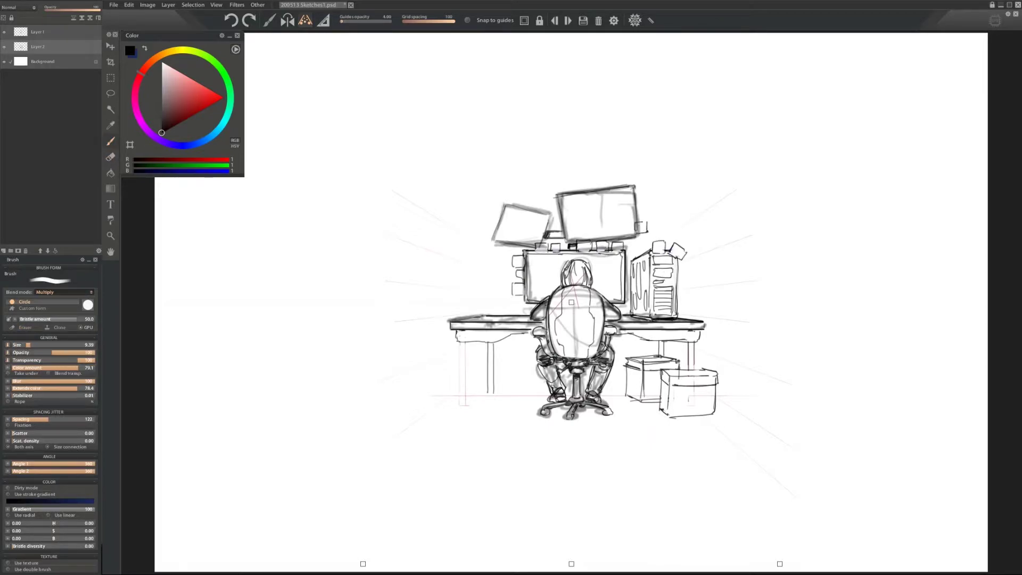
Re-outline the upper right monitor more darkly and begin redrawing the left monitor
drag(556, 198, 564, 243)
drag(562, 195, 634, 187)
drag(634, 189, 635, 234)
drag(534, 197, 497, 237)
Redraw the left monitor and stack boxes beside it on the left
mouse_move(458, 290)
mouse_down()
mouse_move(514, 320)
mouse_move(513, 288)
mouse_up()
mouse_move(444, 250)
mouse_down()
mouse_move(484, 279)
mouse_move(486, 244)
mouse_up()
drag(498, 258, 498, 279)
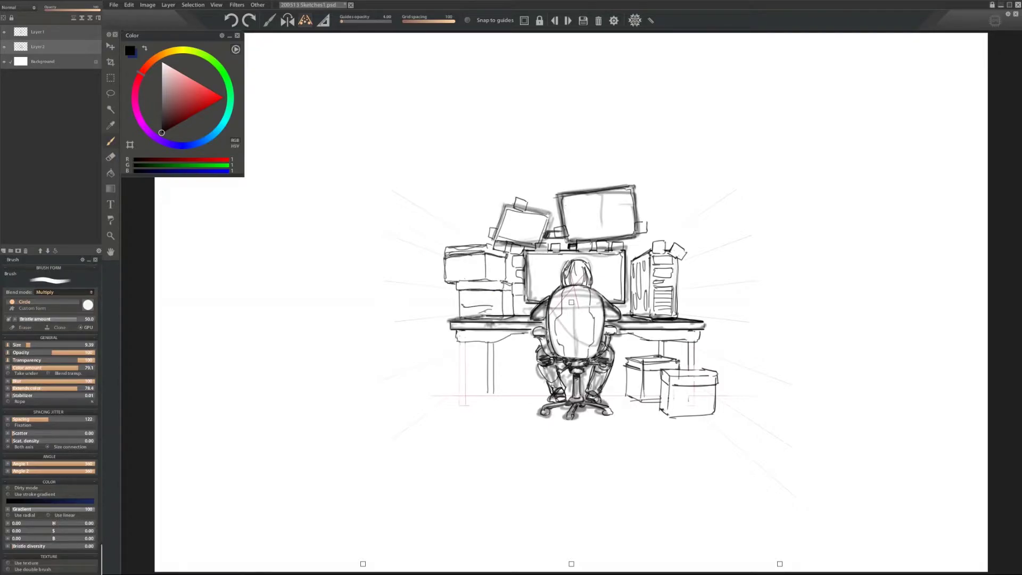
drag(446, 244, 445, 203)
drag(445, 203, 484, 205)
drag(466, 212, 494, 224)
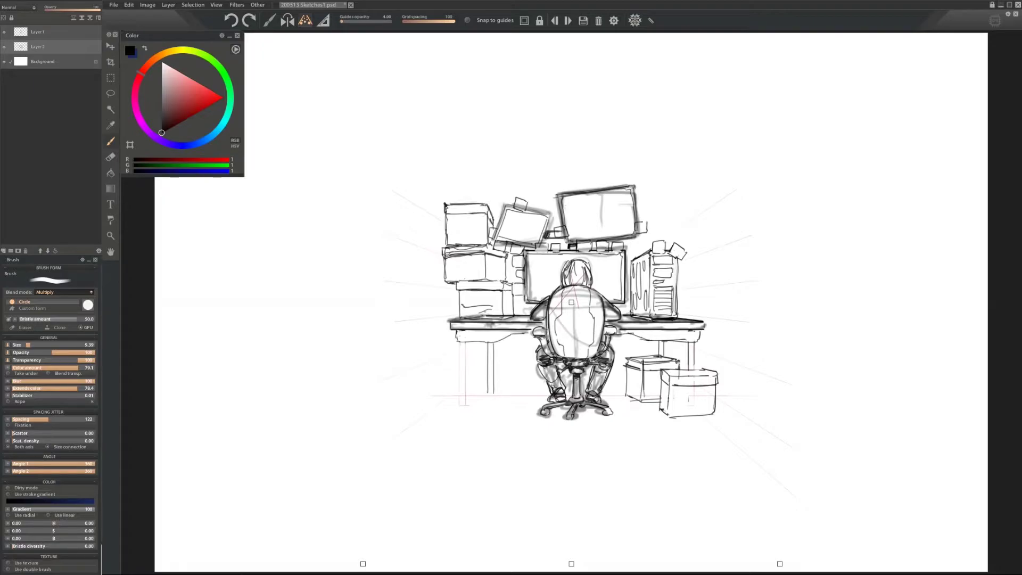
Add a box behind the right monitor and boxes on top of the left and right stacks
drag(636, 214, 671, 211)
drag(672, 211, 672, 224)
drag(499, 183, 502, 217)
drag(452, 178, 480, 176)
drag(450, 181, 477, 202)
drag(633, 185, 632, 173)
drag(631, 172, 676, 173)
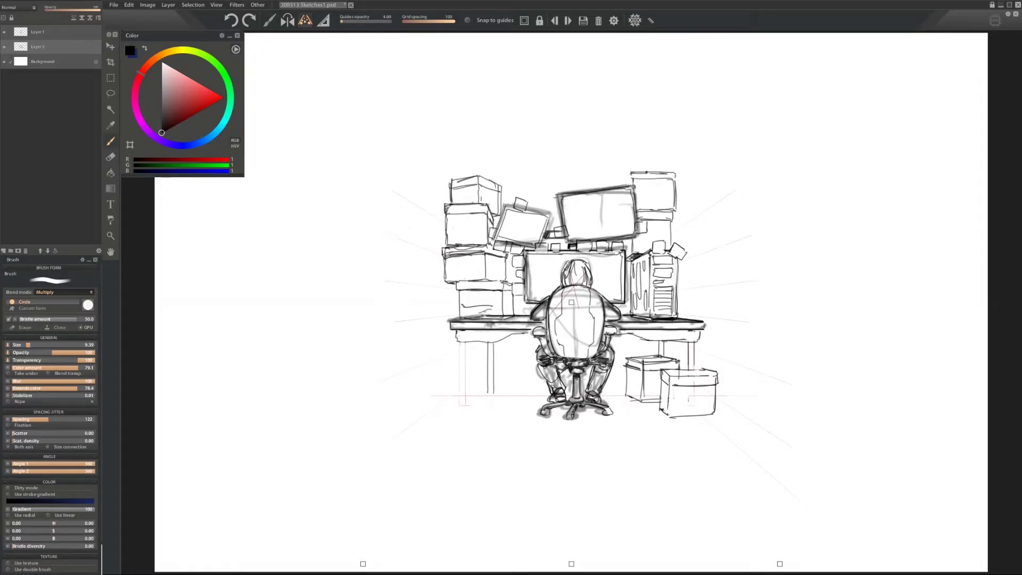
Draw the right wall's vertical edge and sketch the bookshelf's shelves on it
drag(681, 264, 739, 243)
drag(741, 201, 741, 422)
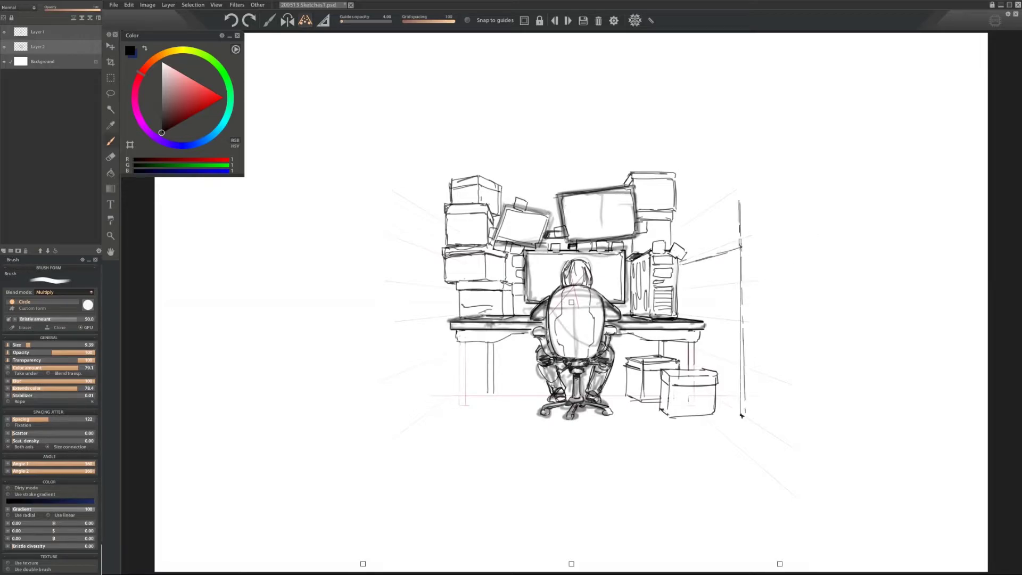
drag(741, 251, 741, 417)
drag(678, 260, 679, 313)
drag(710, 250, 735, 242)
drag(680, 226, 739, 185)
drag(740, 184, 778, 184)
drag(682, 234, 737, 198)
mouse_move(729, 212)
mouse_down()
mouse_move(730, 241)
mouse_move(706, 250)
mouse_up()
mouse_move(681, 292)
mouse_down()
mouse_move(738, 286)
mouse_move(712, 286)
mouse_up()
Fill the bookshelf with book spines and more shelves, add its slanted bottom edge, and begin the ceiling line
drag(725, 256, 727, 282)
drag(734, 255, 740, 334)
mouse_move(692, 297)
mouse_down()
mouse_move(692, 325)
mouse_move(717, 330)
mouse_up()
drag(685, 264, 733, 253)
drag(681, 230, 735, 198)
drag(693, 296, 737, 292)
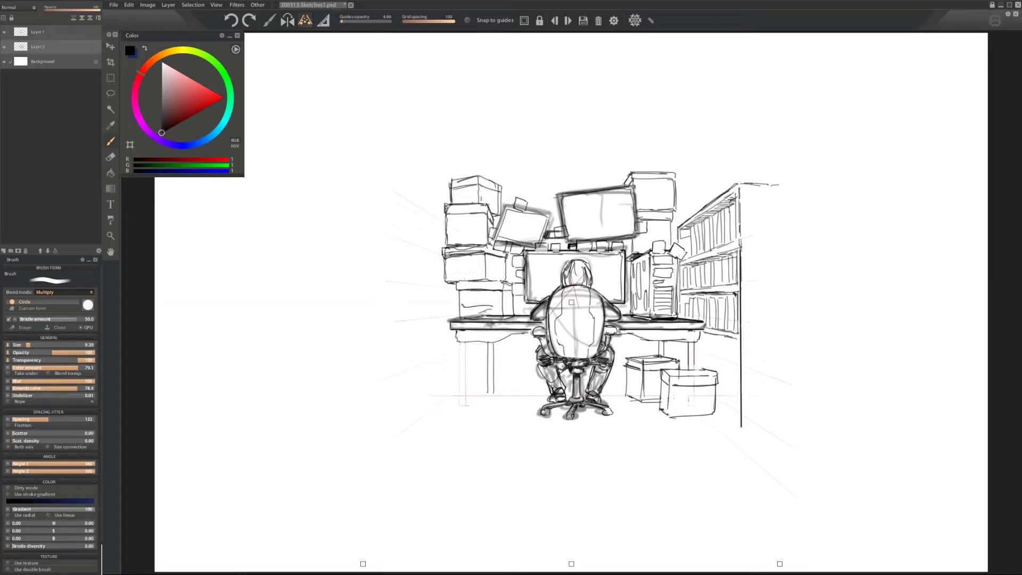
drag(716, 382, 739, 421)
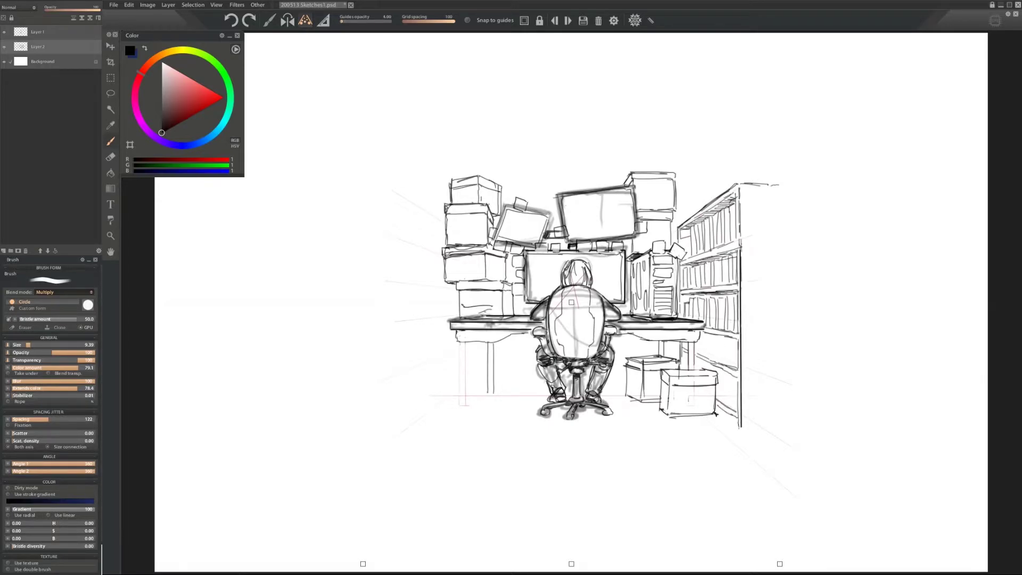
drag(696, 334, 733, 405)
drag(723, 380, 740, 410)
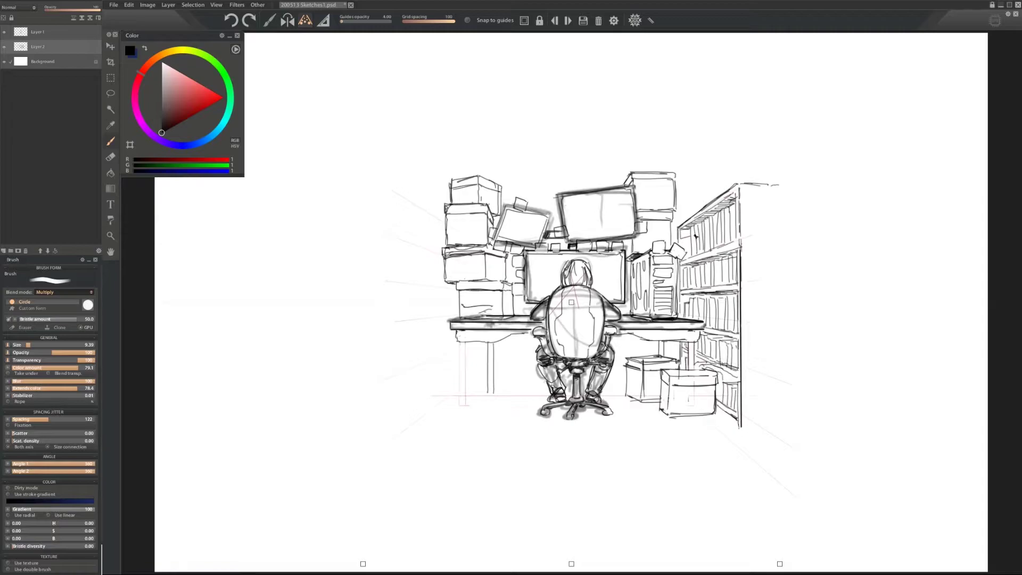
mouse_move(692, 148)
mouse_down()
mouse_move(439, 151)
mouse_move(741, 103)
mouse_up()
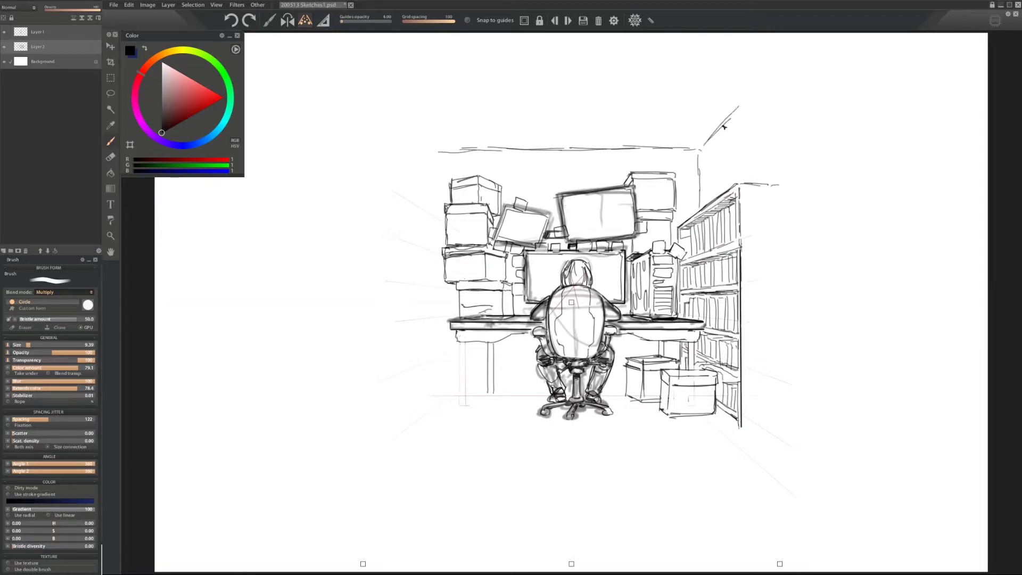
Draw the room corner line, redraw the left desk leg further left, and add a small box under the desk
drag(781, 187, 786, 396)
key(ctrl+z)
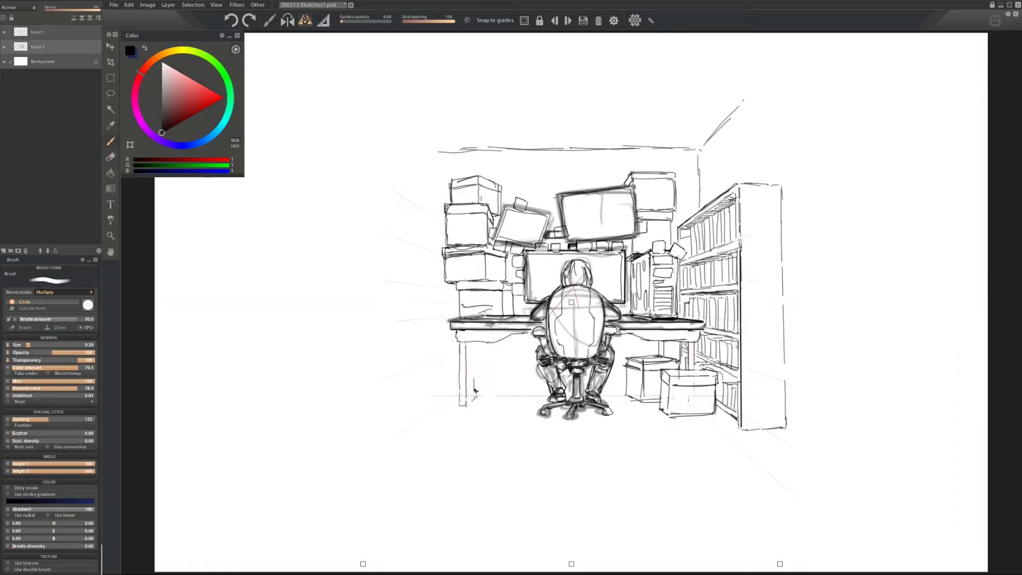
mouse_move(477, 343)
mouse_down()
mouse_move(476, 399)
mouse_move(498, 375)
mouse_up()
drag(468, 372, 511, 406)
drag(476, 342, 507, 344)
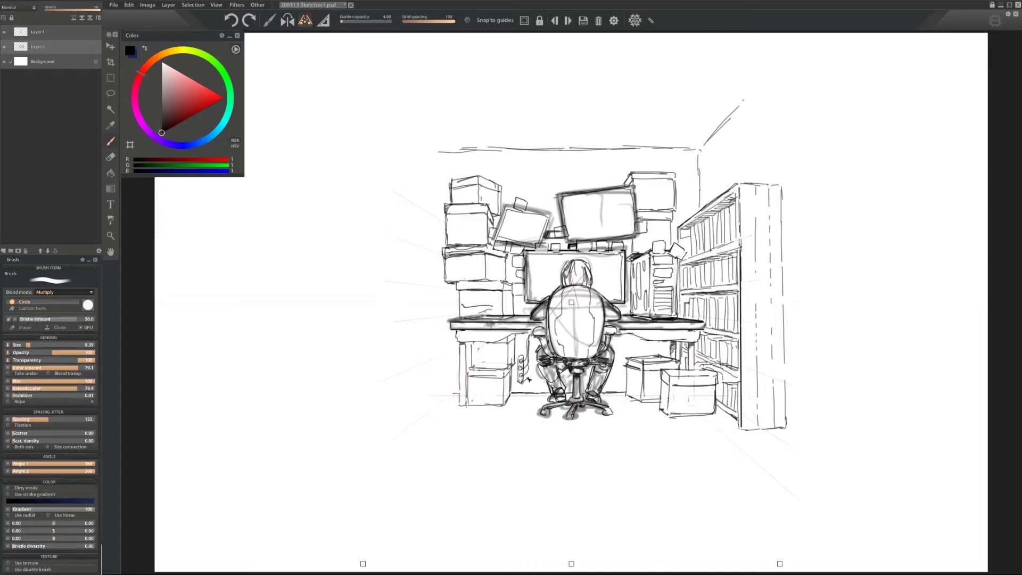
With the perspective grid shown, draw the ceiling corner and ceiling lines extending left, then fade the grid out
drag(341, 21, 374, 21)
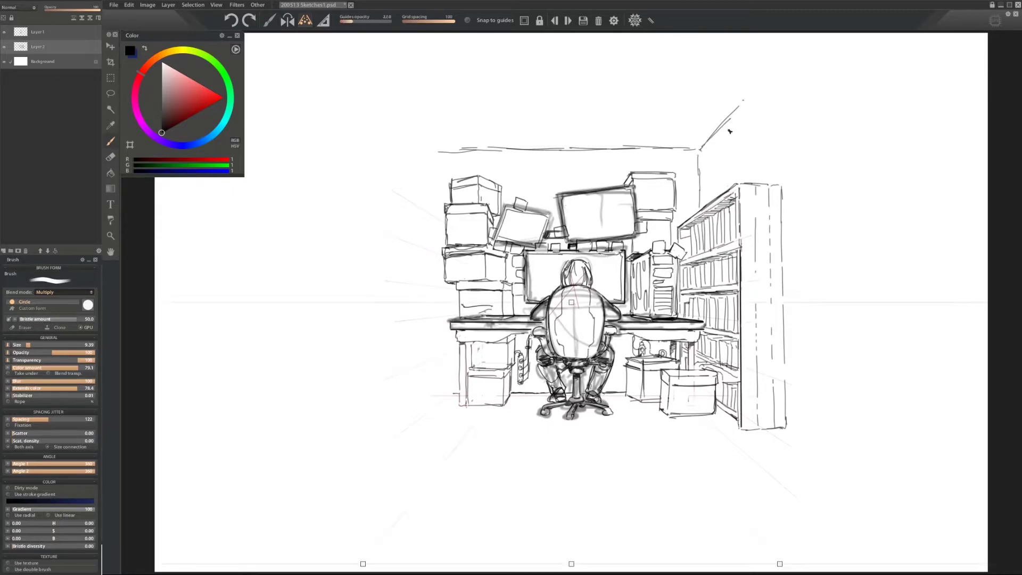
drag(571, 302, 573, 286)
drag(695, 151, 759, 81)
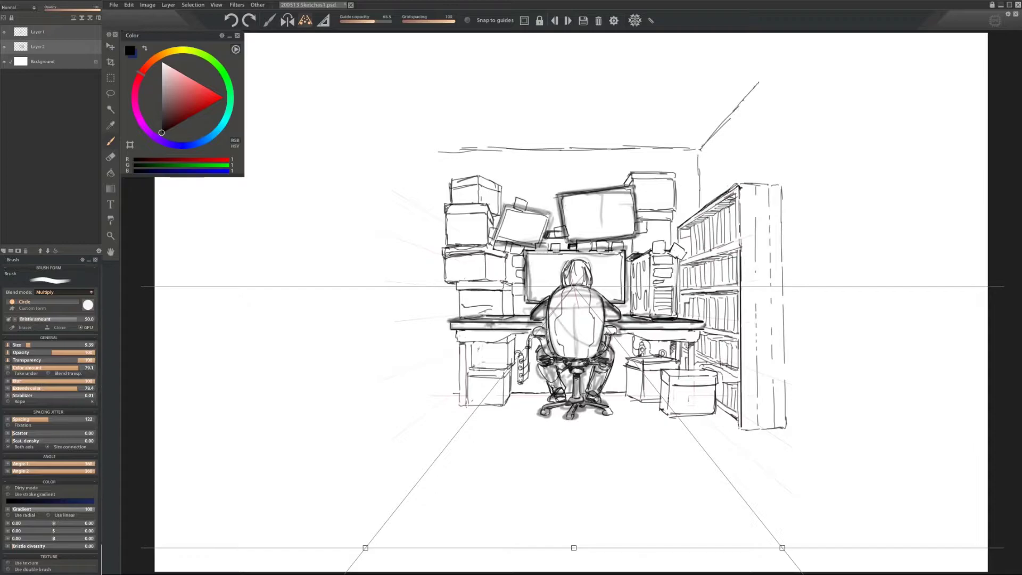
drag(692, 159, 756, 80)
mouse_move(686, 161)
mouse_down()
mouse_move(449, 163)
mouse_move(749, 76)
mouse_up()
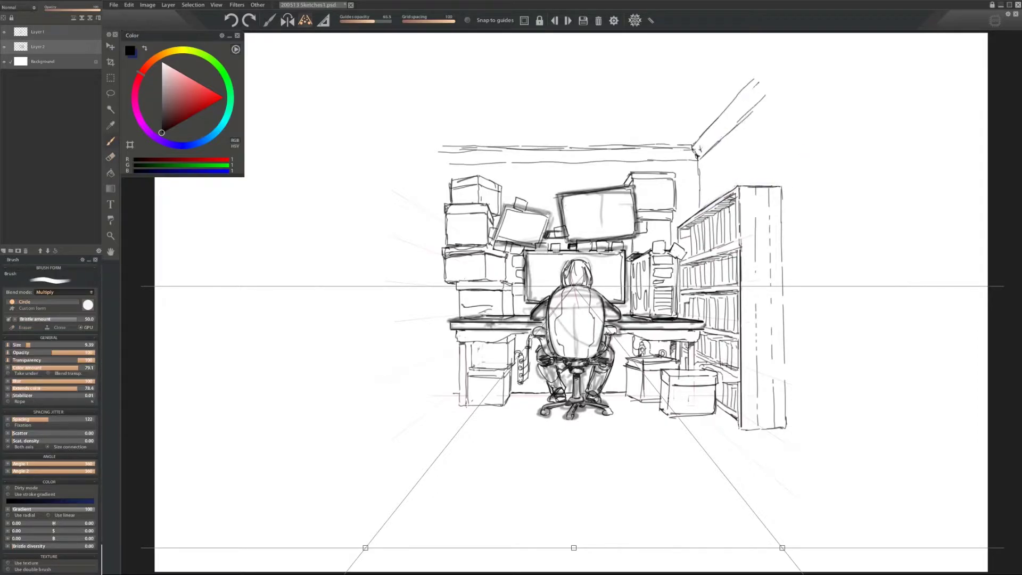
drag(698, 150, 766, 99)
mouse_move(439, 144)
mouse_down()
mouse_move(351, 144)
mouse_move(350, 161)
mouse_up()
mouse_move(453, 22)
mouse_down()
mouse_move(403, 22)
mouse_move(455, 21)
mouse_up()
drag(374, 21, 342, 21)
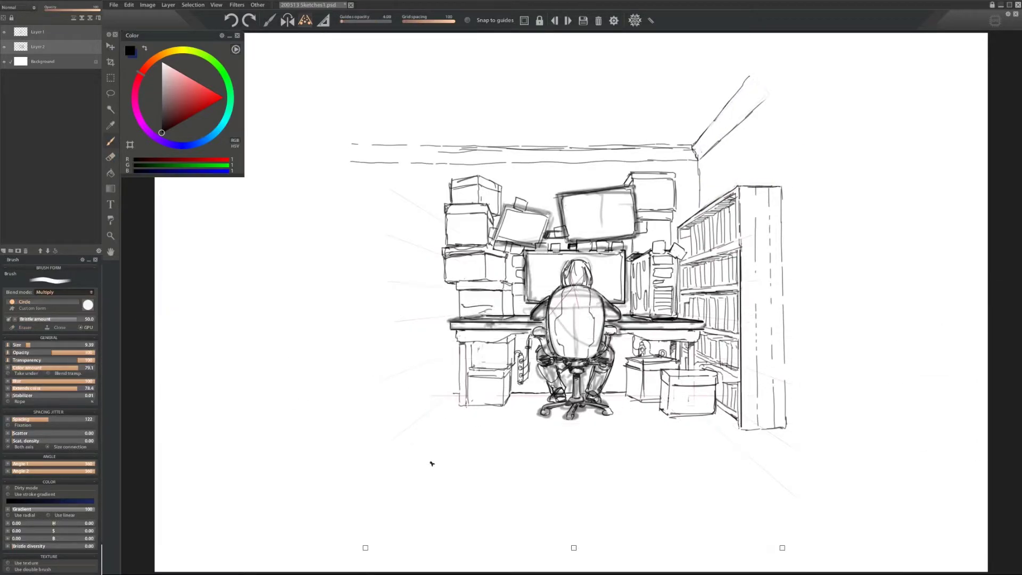
Sketch a tall doorway frame to the right of the bookshelf
drag(793, 431, 793, 156)
mouse_move(794, 155)
mouse_down()
mouse_move(847, 124)
mouse_move(853, 465)
mouse_up()
drag(795, 431, 822, 434)
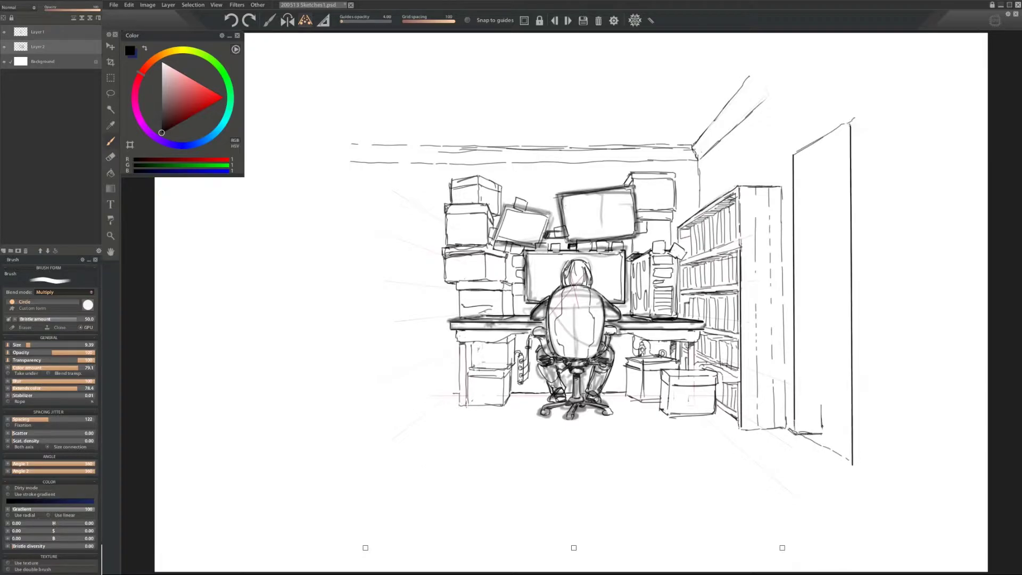
drag(822, 155, 822, 434)
drag(822, 155, 849, 139)
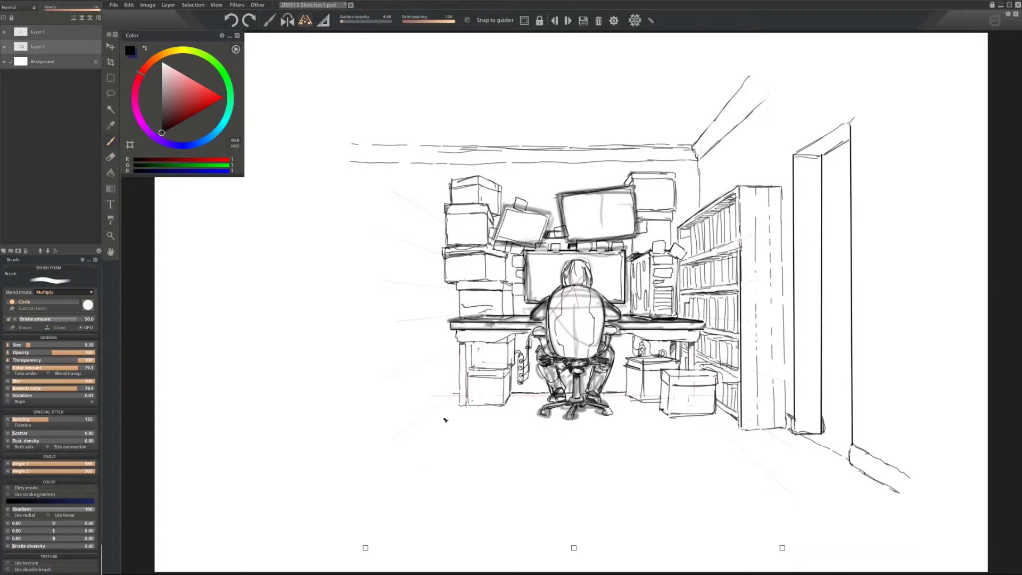
Sketch a stack of boxes on top of the right bookshelf, then switch to the eraser
drag(686, 215, 701, 182)
drag(689, 181, 735, 173)
drag(733, 174, 733, 196)
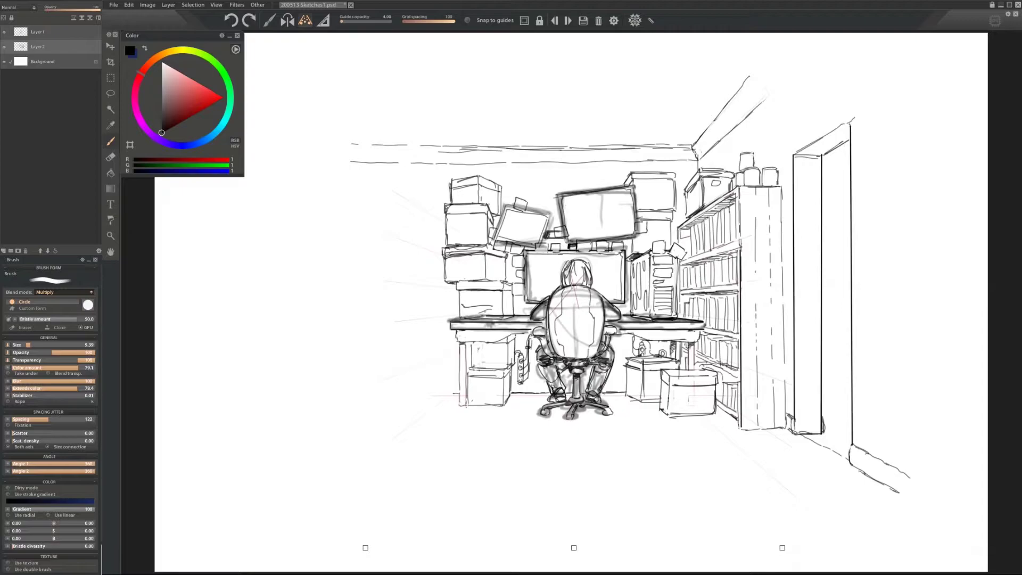
key(e)
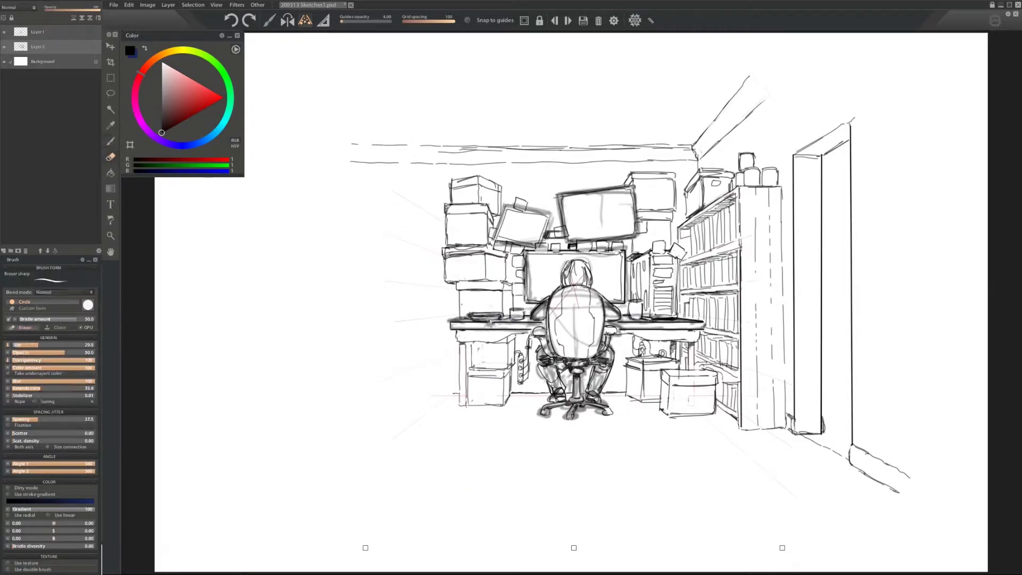
Outline a tall shelved cabinet to the left of the desk
drag(458, 391, 417, 418)
mouse_move(417, 417)
mouse_down()
mouse_move(418, 184)
mouse_move(375, 181)
mouse_up()
drag(375, 181, 375, 419)
drag(418, 183, 440, 204)
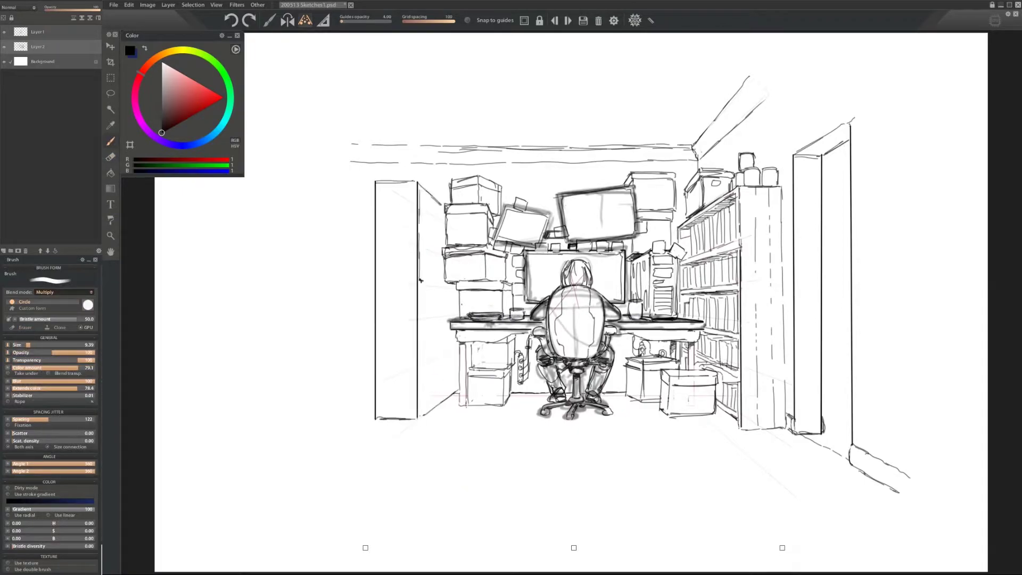
drag(420, 416, 459, 393)
drag(420, 306, 458, 301)
mouse_move(418, 269)
mouse_down()
mouse_move(444, 257)
mouse_move(447, 300)
mouse_up()
Fill the left cabinet's shelves with book spines
drag(420, 314, 452, 311)
drag(428, 313, 427, 338)
drag(438, 311, 440, 340)
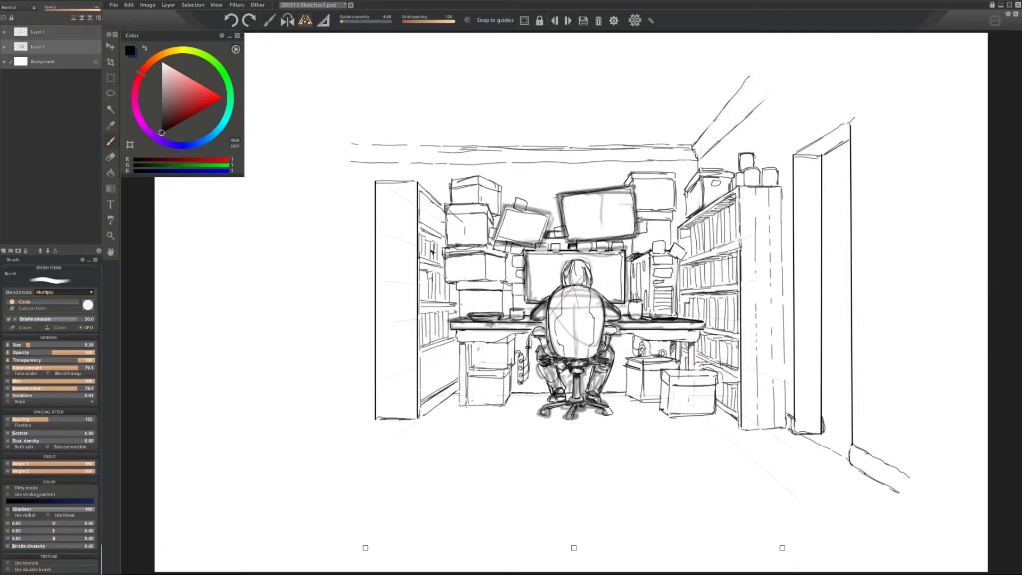
drag(420, 197, 442, 216)
drag(418, 243, 444, 230)
drag(419, 313, 459, 308)
drag(424, 355, 432, 394)
drag(422, 372, 460, 343)
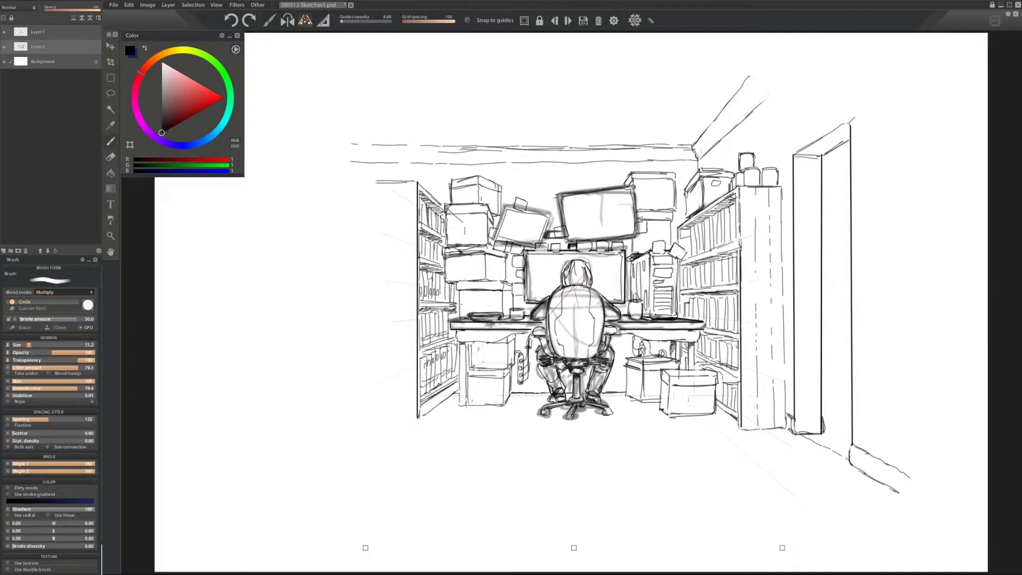
Erase the cabinet's outer edge, add diagonal left ceiling edges, and redraw the cabinet's outer side panel
mouse_move(424, 151)
mouse_down()
mouse_move(424, 181)
mouse_move(359, 117)
mouse_up()
drag(429, 144, 373, 85)
drag(413, 169, 412, 425)
drag(407, 169, 411, 425)
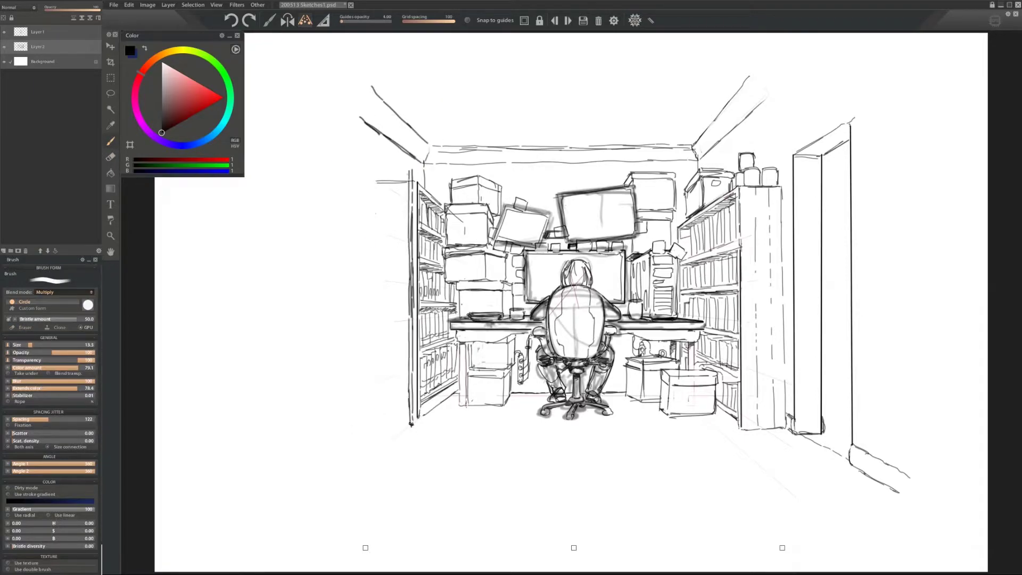
Outline a floor mat and rug beneath the chair
drag(514, 398, 494, 427)
drag(493, 433, 561, 436)
drag(588, 435, 628, 435)
drag(635, 408, 647, 424)
Outline a large rug under the desk and sketch a bag beside the right bookshelf
drag(436, 420, 384, 482)
drag(385, 482, 776, 482)
drag(716, 422, 776, 482)
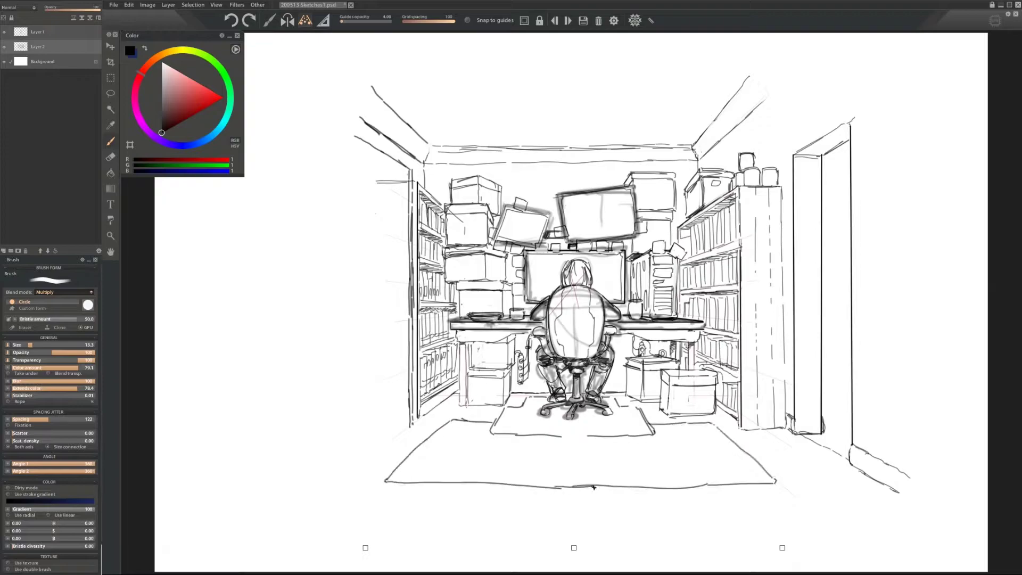
mouse_move(750, 386)
mouse_down()
mouse_move(753, 434)
mouse_move(785, 428)
mouse_move(759, 397)
mouse_move(750, 433)
mouse_move(786, 429)
mouse_up()
drag(350, 129, 409, 160)
Draw diagonal lines and shelves on the left wall, plus a floor line below
drag(337, 177, 406, 211)
drag(324, 225, 407, 248)
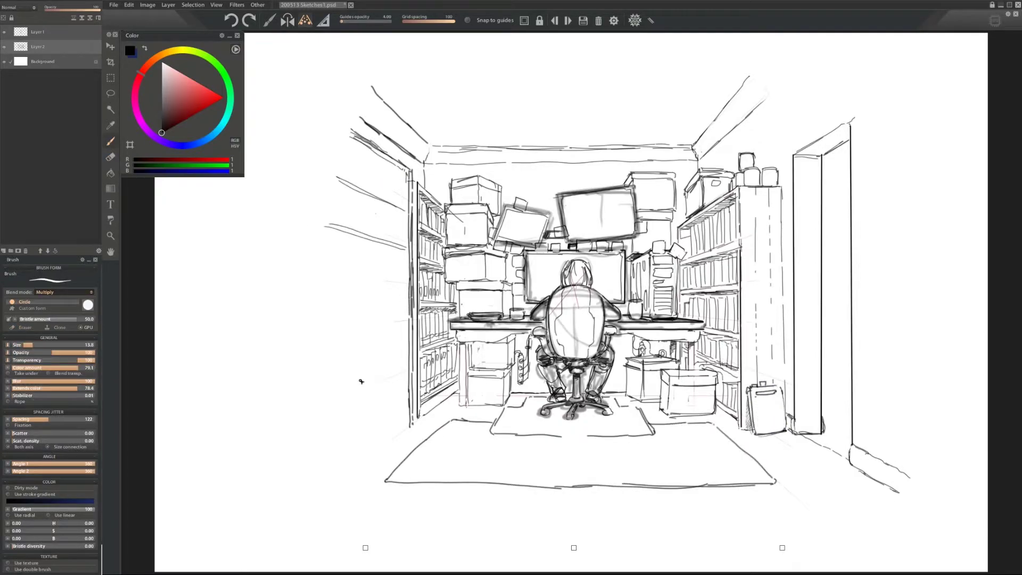
drag(406, 285, 331, 288)
drag(405, 334, 329, 343)
drag(404, 374, 334, 395)
drag(408, 419, 343, 457)
Sketch a small box on the floor left of the desk
drag(484, 384, 464, 405)
drag(487, 415, 461, 436)
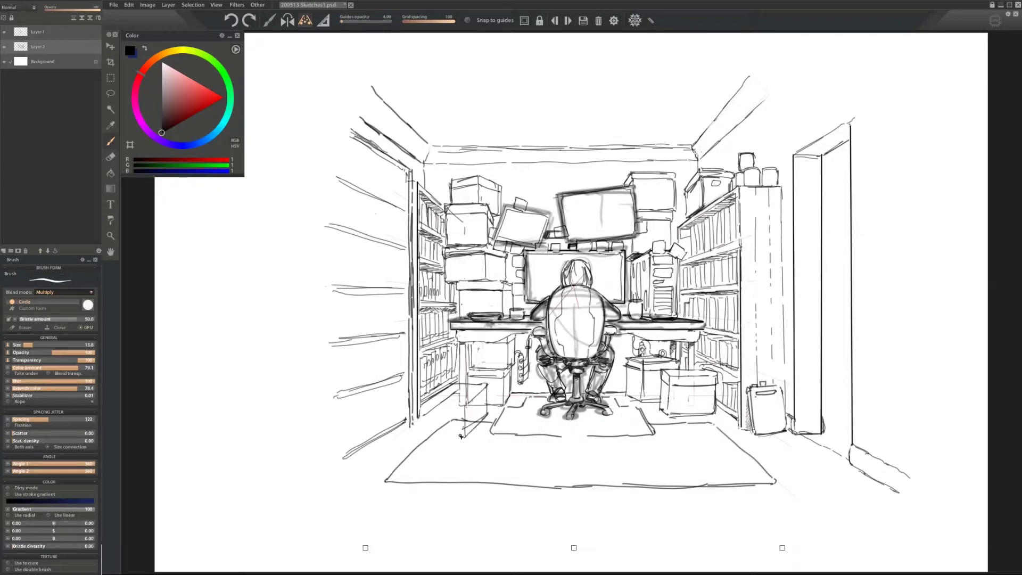
drag(486, 385, 426, 404)
mouse_move(426, 404)
mouse_down()
mouse_move(426, 439)
mouse_move(464, 441)
mouse_up()
drag(464, 415, 464, 439)
Sketch stacked boxes with top faces in the lower-right corner, plus nearby floor lines
drag(806, 416, 891, 429)
mouse_move(807, 441)
mouse_down()
mouse_move(833, 490)
mouse_move(894, 487)
mouse_up()
drag(815, 350, 822, 420)
mouse_move(891, 431)
mouse_down()
mouse_move(870, 353)
mouse_move(889, 372)
mouse_up()
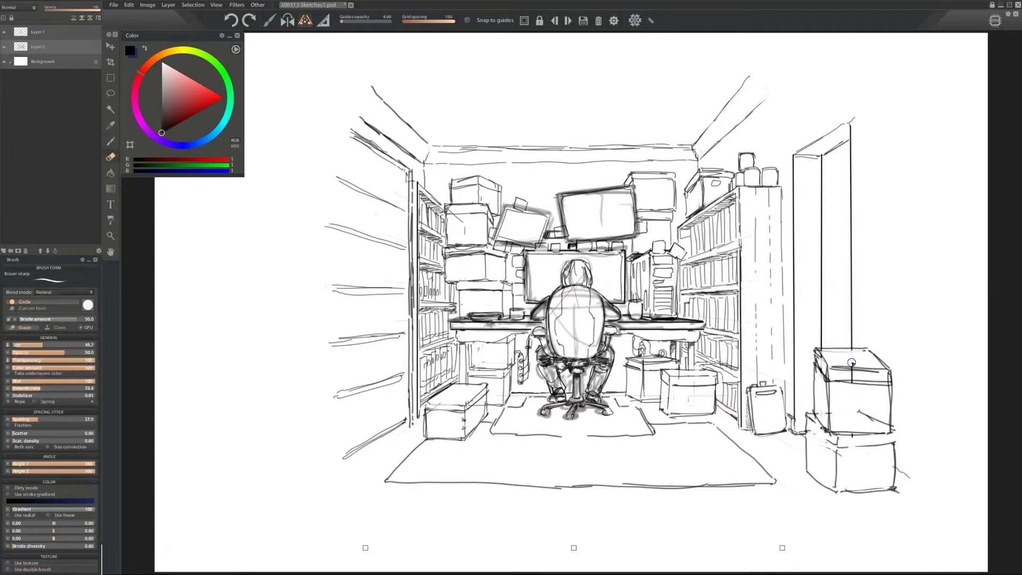
drag(816, 353, 888, 357)
drag(836, 381, 894, 378)
drag(898, 468, 937, 489)
Add top-right ceiling lines, a dish on the right box, and cups on the desk
drag(777, 41, 749, 77)
drag(799, 66, 766, 99)
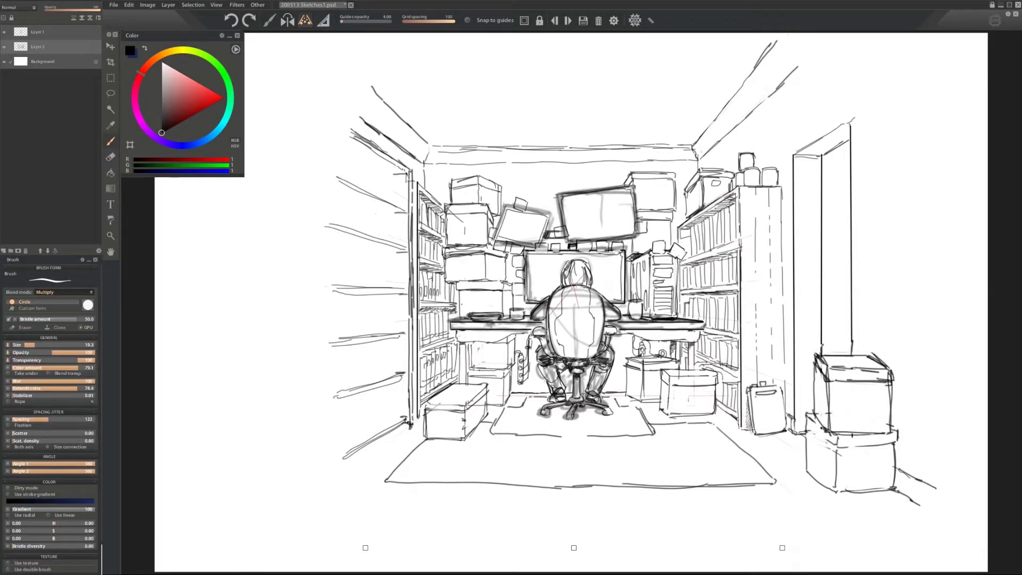
mouse_move(704, 364)
mouse_down()
mouse_move(688, 367)
mouse_move(702, 370)
mouse_up()
drag(684, 304, 692, 318)
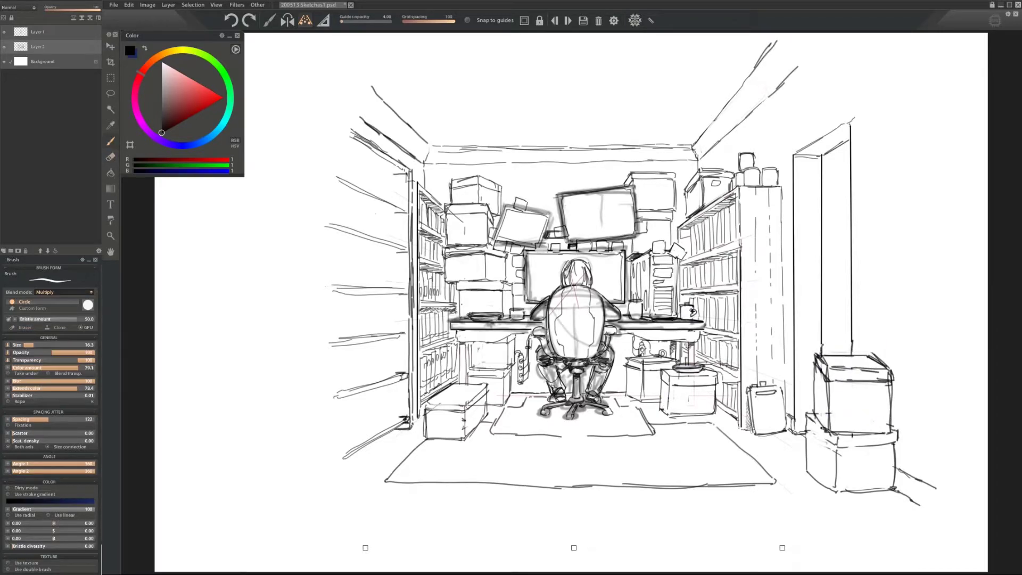
drag(479, 294, 496, 304)
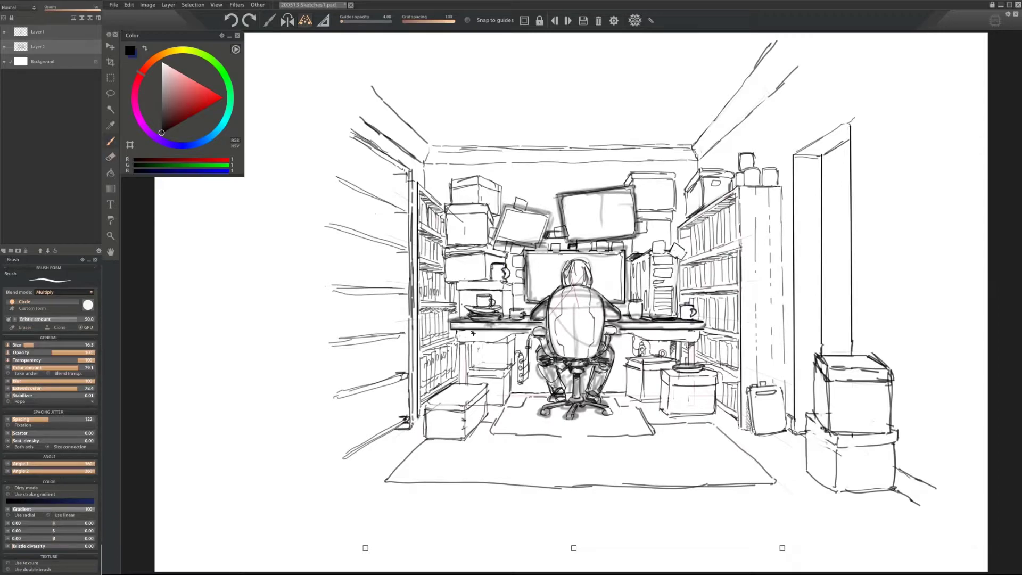
Add more cups on the desk, hide Layer 1's grey shading, and begin boxes atop the monitors
drag(664, 306, 679, 318)
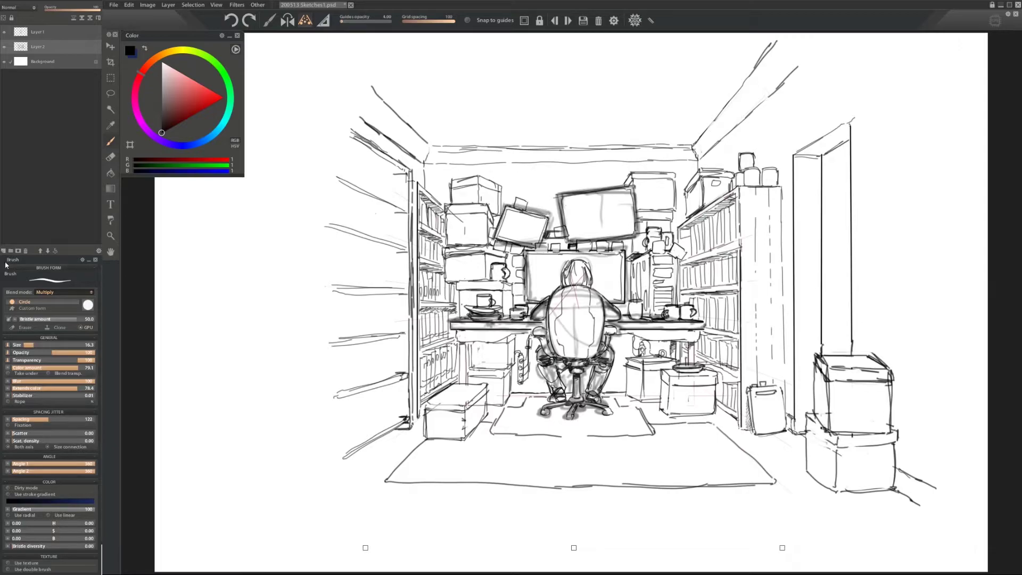
click(4, 31)
drag(575, 251, 621, 258)
drag(535, 242, 638, 242)
Sketch more small boxes on the monitor tops and on the right bookshelf
drag(561, 181, 593, 195)
drag(530, 205, 542, 215)
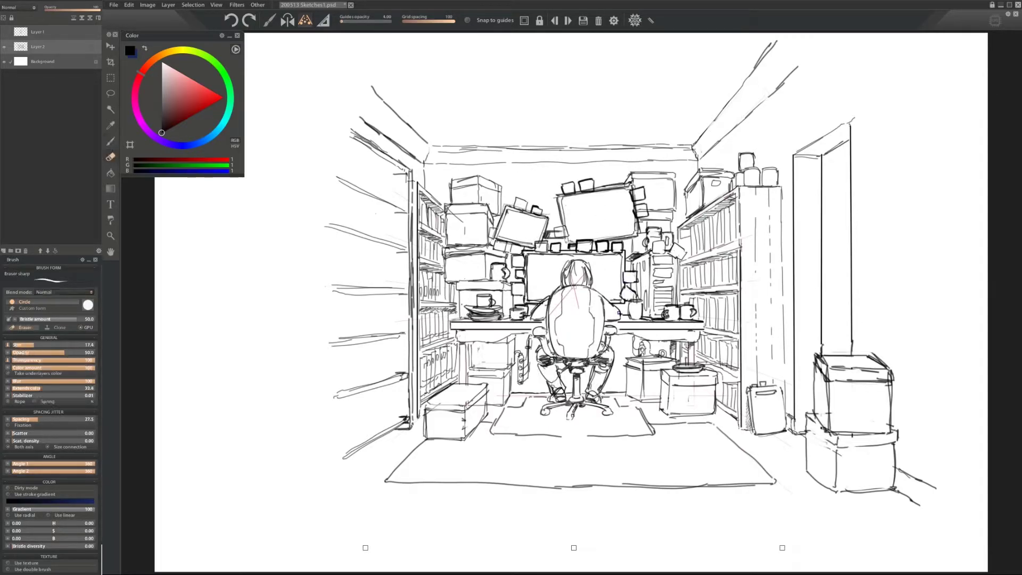
drag(743, 195, 753, 206)
drag(756, 212, 767, 221)
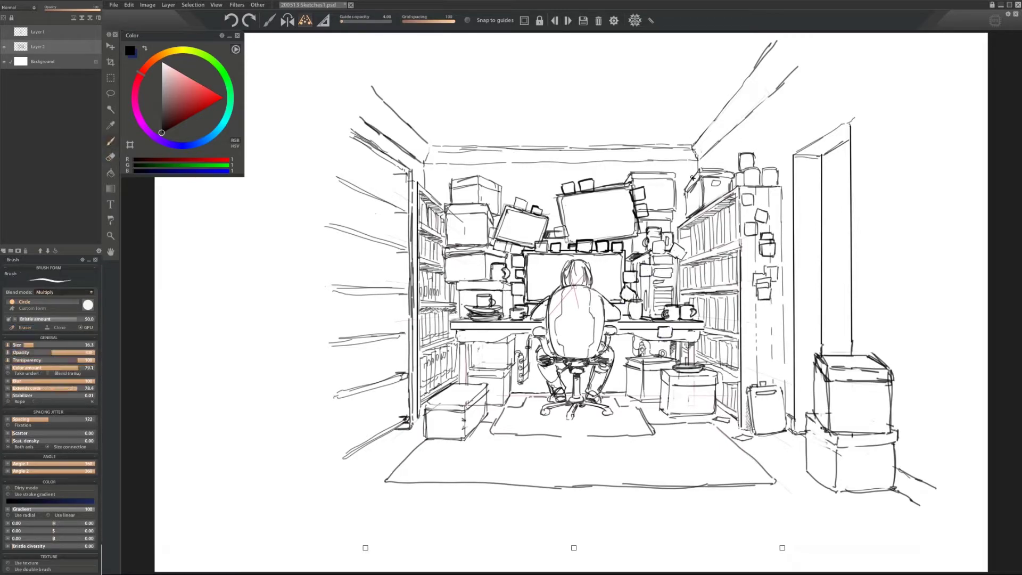
Draw three ceiling panel lines with the brush
key(e)
key(b)
drag(404, 69, 435, 113)
drag(511, 124, 573, 119)
drag(661, 81, 744, 73)
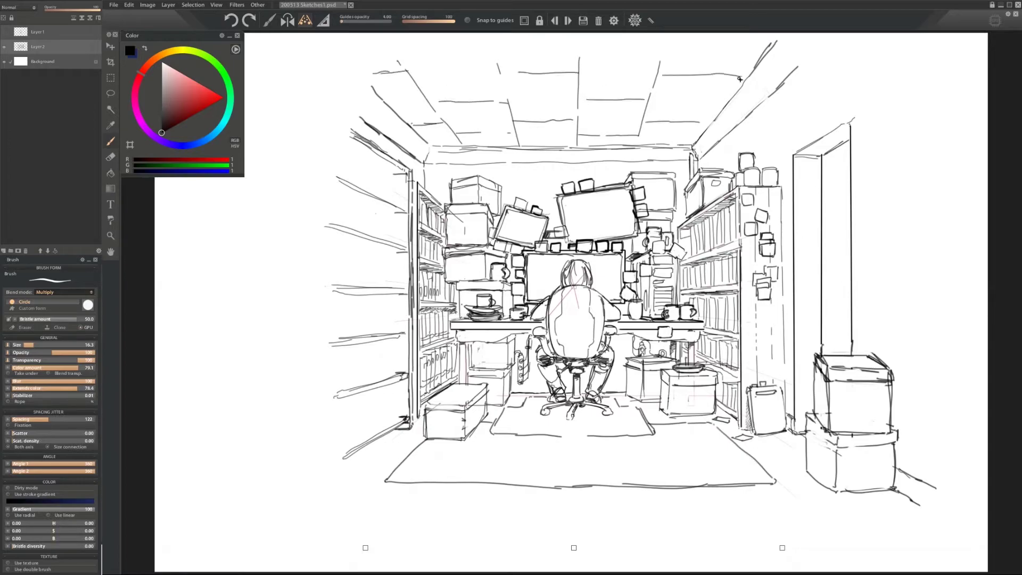
Sketch floor strokes at the lower left and floorboards across the floor below the rug
drag(393, 436, 336, 472)
drag(374, 464, 334, 498)
drag(471, 483, 453, 524)
drag(514, 485, 503, 527)
drag(660, 487, 681, 520)
drag(751, 485, 801, 528)
drag(819, 482, 878, 521)
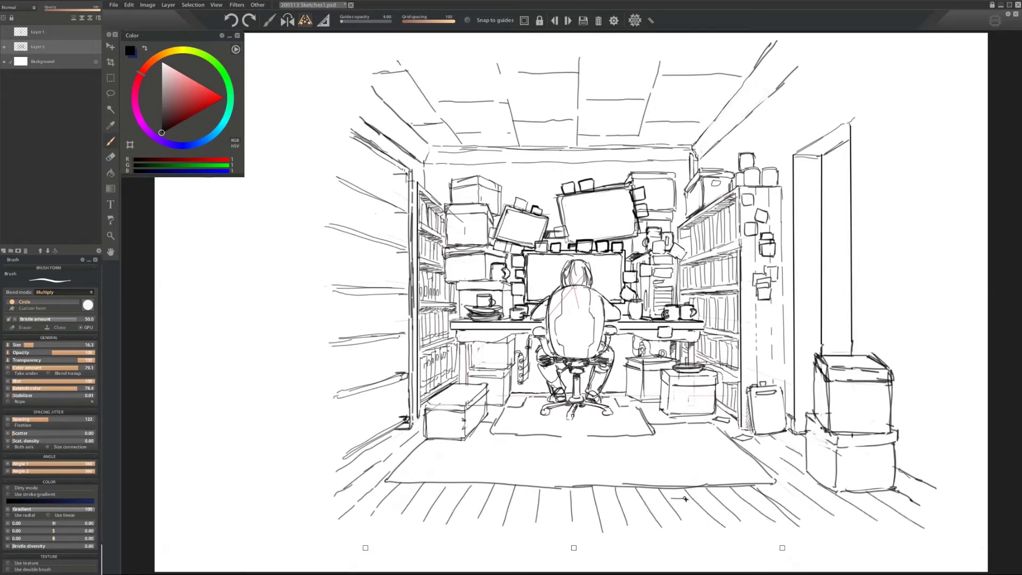
drag(595, 492, 617, 492)
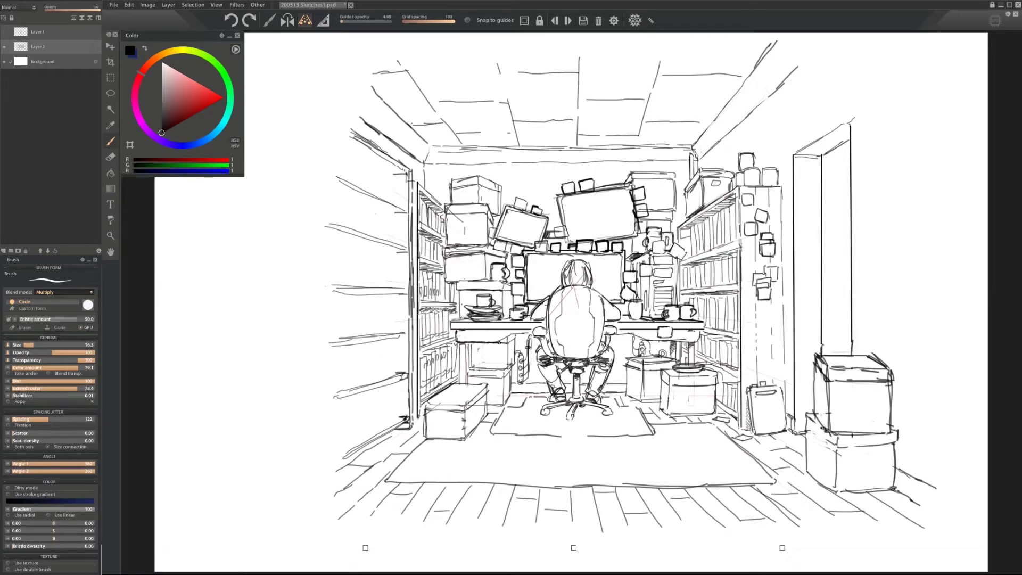
Reinforce the desk's front edge and draw its legs on both sides
drag(490, 338, 701, 335)
drag(450, 322, 471, 319)
drag(461, 343, 461, 383)
drag(695, 343, 695, 364)
Sketch the frame of a bookshelf on the left wall
drag(406, 250, 371, 257)
mouse_move(405, 341)
mouse_down()
mouse_move(333, 367)
mouse_move(375, 442)
mouse_up()
drag(336, 412, 337, 452)
drag(375, 349, 376, 383)
drag(396, 299, 397, 328)
Fill the left-wall bookshelf with books and add a board leaning against it
drag(375, 251, 375, 287)
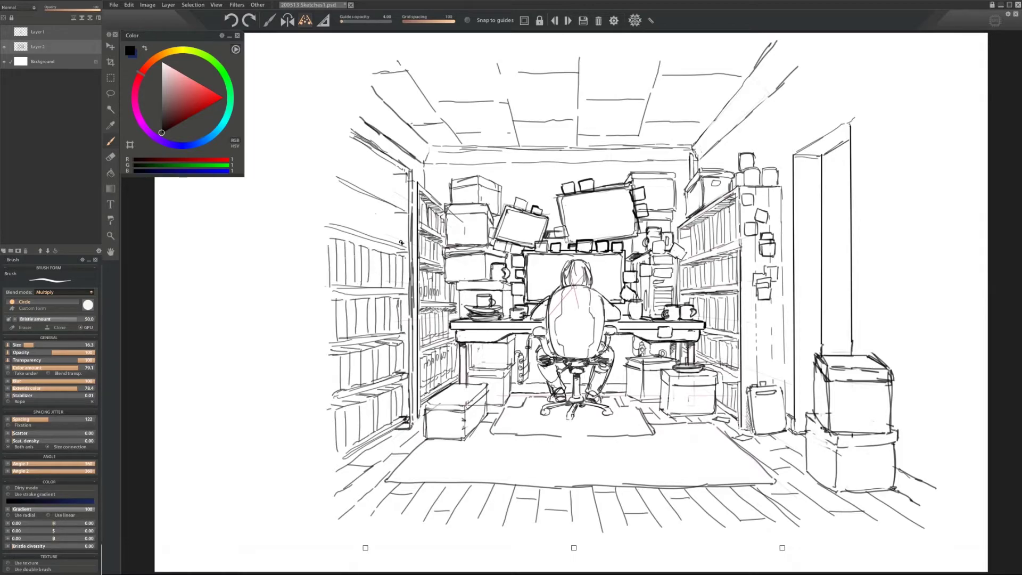
drag(330, 203, 405, 234)
drag(338, 139, 404, 175)
drag(325, 184, 401, 213)
drag(332, 298, 358, 298)
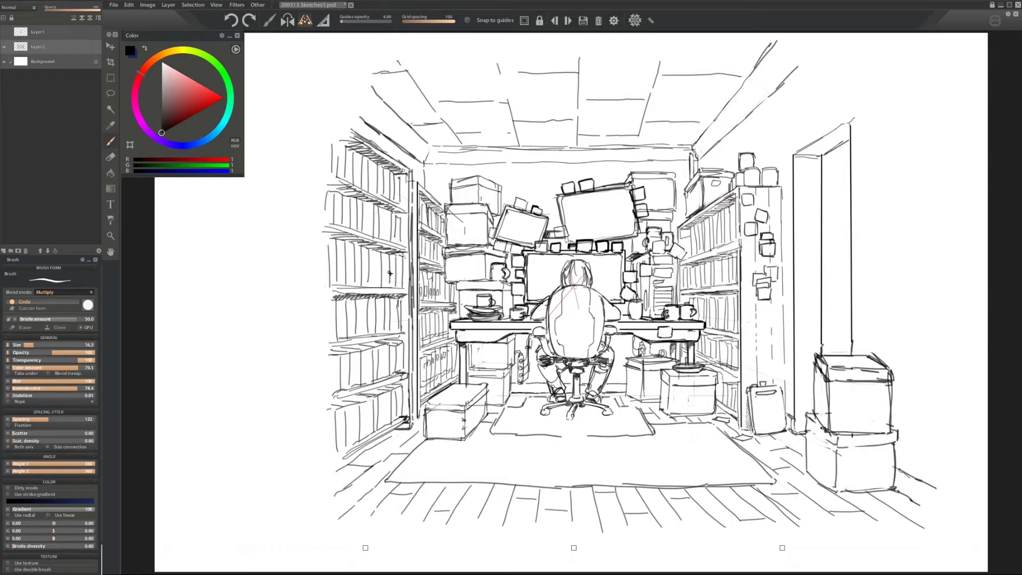
mouse_move(395, 397)
mouse_down()
mouse_move(403, 444)
mouse_move(381, 455)
mouse_up()
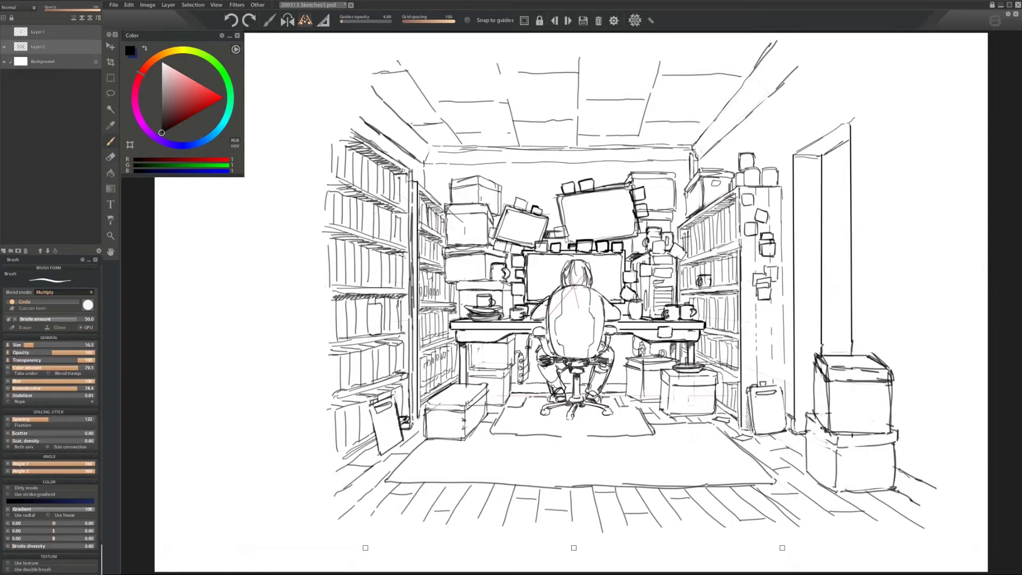
Fill the doorway with dark tone and mirror the canvas to check the drawing
key(h)
key(h)
mouse_move(838, 146)
mouse_down()
mouse_move(835, 354)
mouse_move(853, 238)
mouse_up()
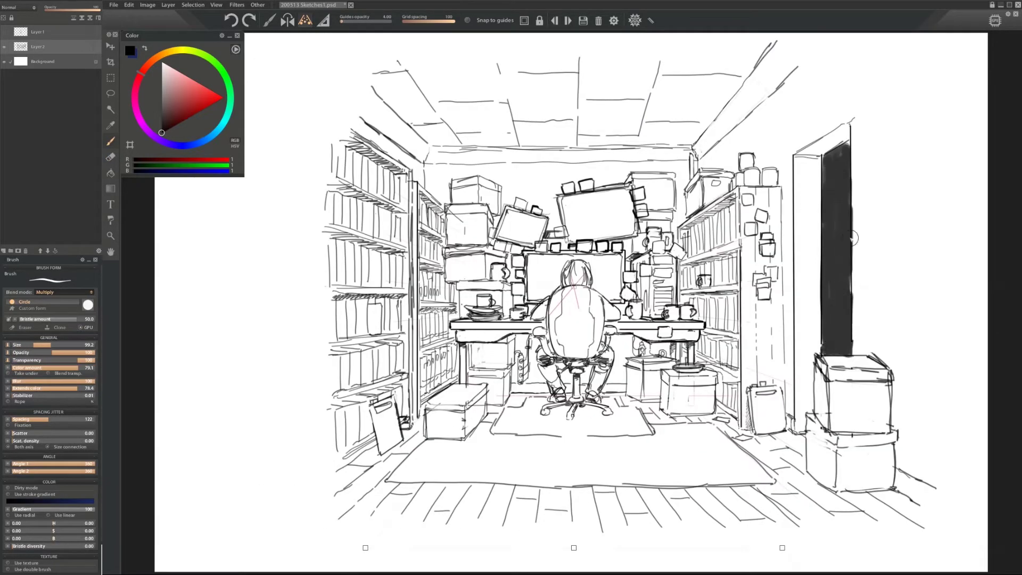
Sketch the top of the bookshelf by the door with boxes on it
key(h)
key(e)
key(b)
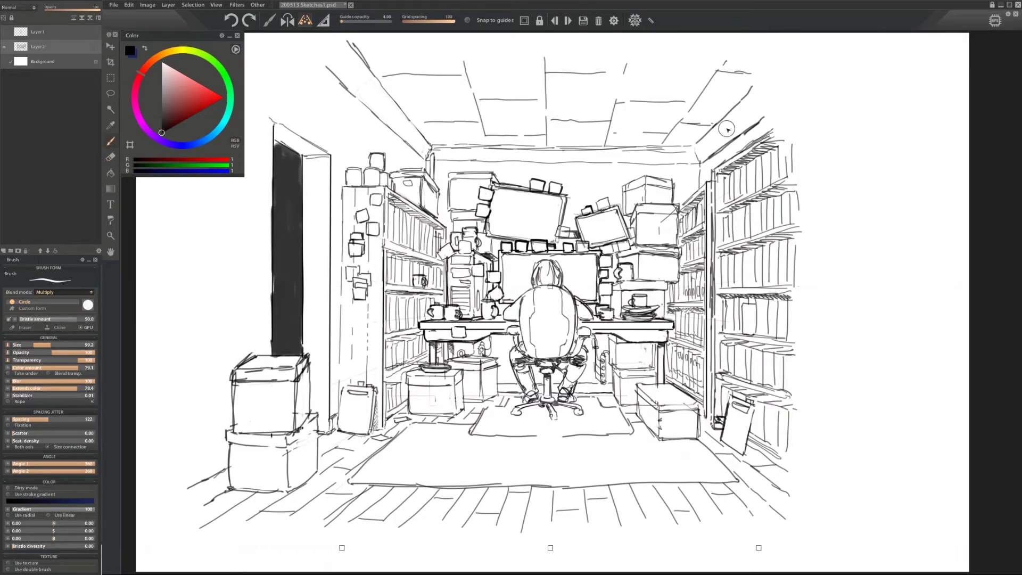
drag(674, 162, 722, 155)
mouse_move(679, 202)
mouse_down()
mouse_move(724, 160)
mouse_move(766, 79)
mouse_move(806, 93)
mouse_up()
drag(731, 152, 799, 96)
key(h)
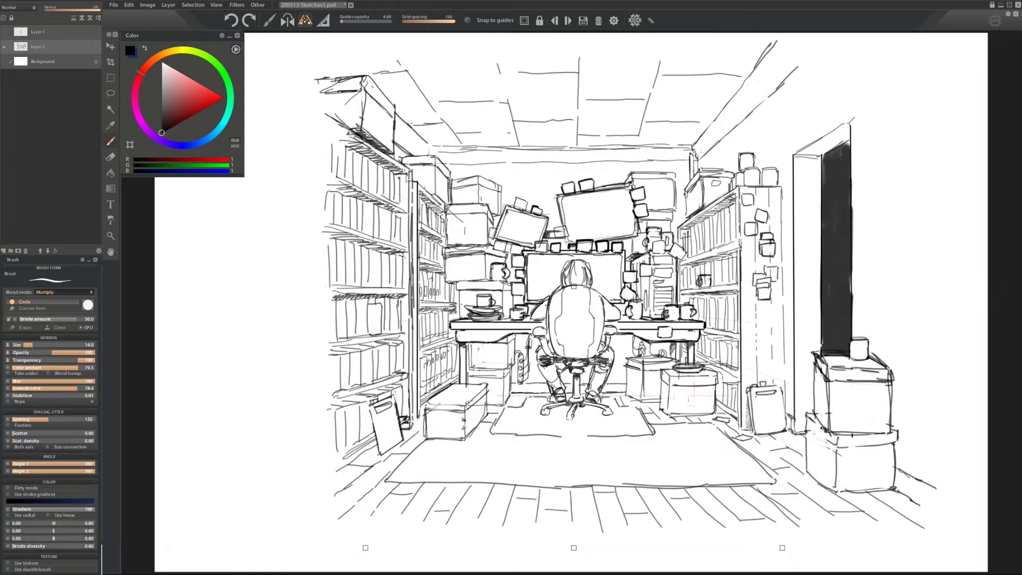
Draw a mug and plate on the right box and oval shapes on the floor box and floor
drag(807, 353, 846, 352)
drag(851, 340, 855, 348)
drag(473, 394, 468, 395)
drag(469, 441, 429, 449)
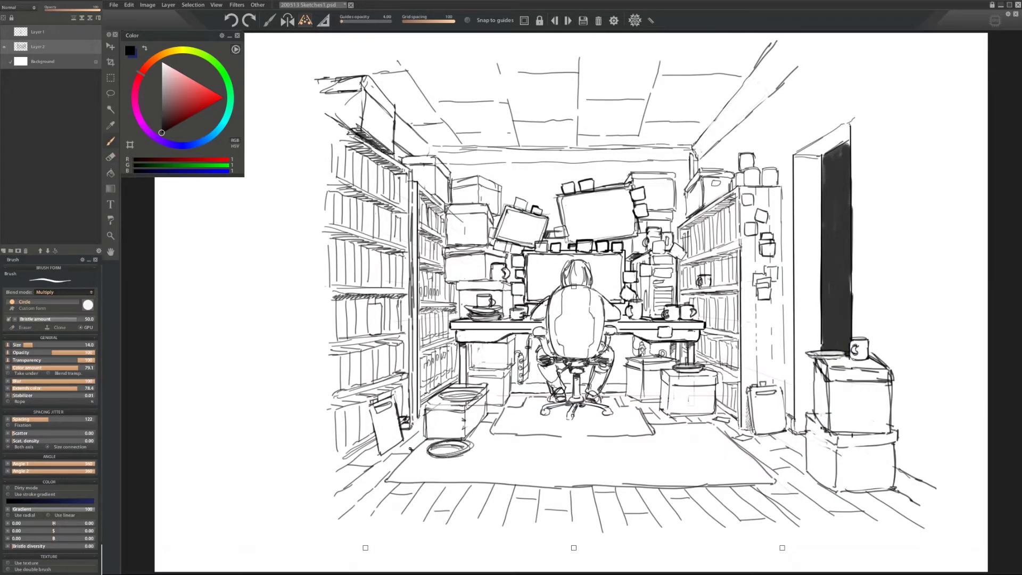
Erase a vertical strip by the desk and outline a pole there
key(e)
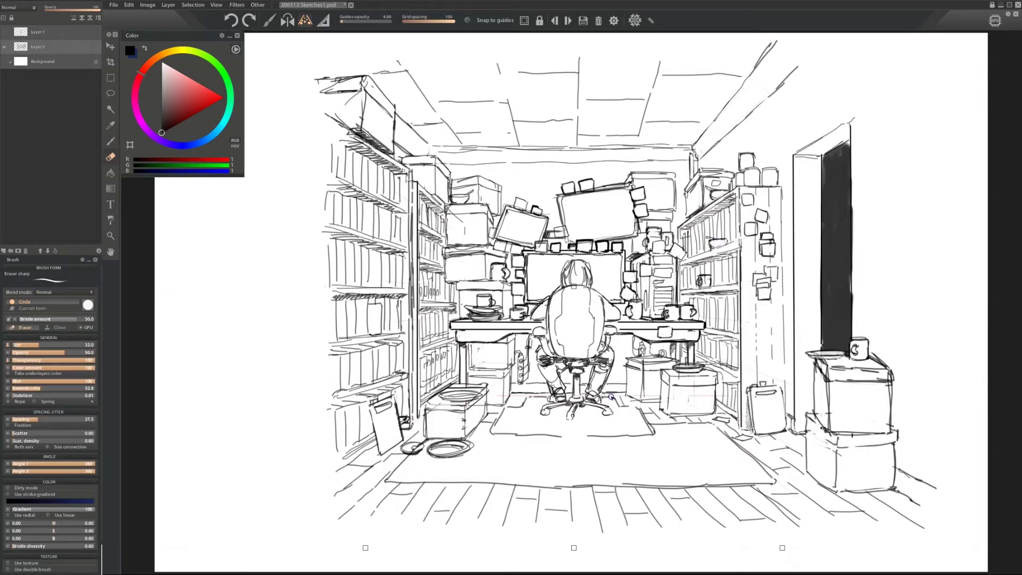
key(b)
drag(485, 183, 484, 382)
drag(479, 209, 479, 381)
key(e)
drag(481, 215, 482, 378)
drag(482, 208, 481, 253)
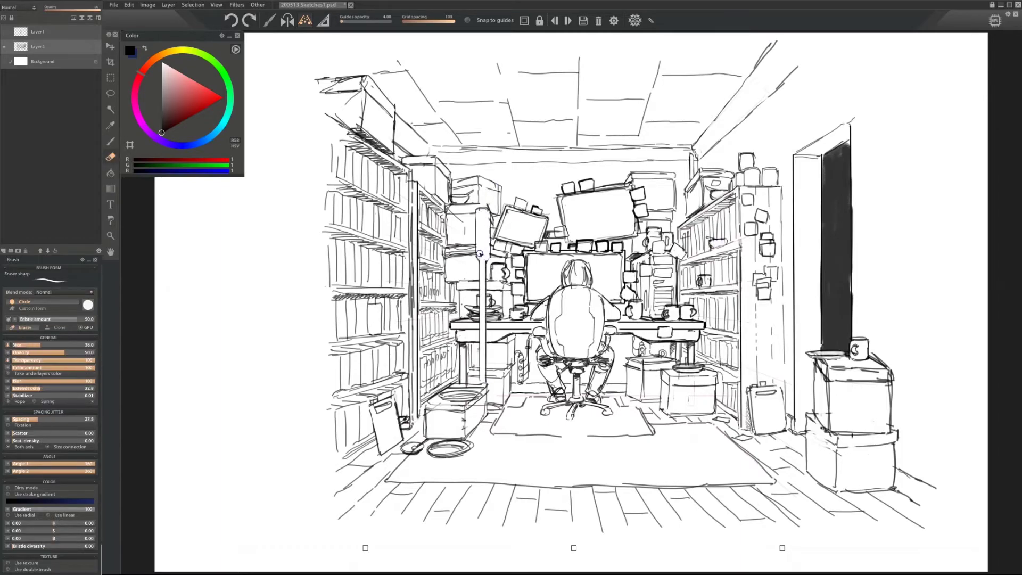
key(b)
Sketch a small ball beside the box, a bottle by the left desk leg, and bolder hair
drag(712, 389, 714, 390)
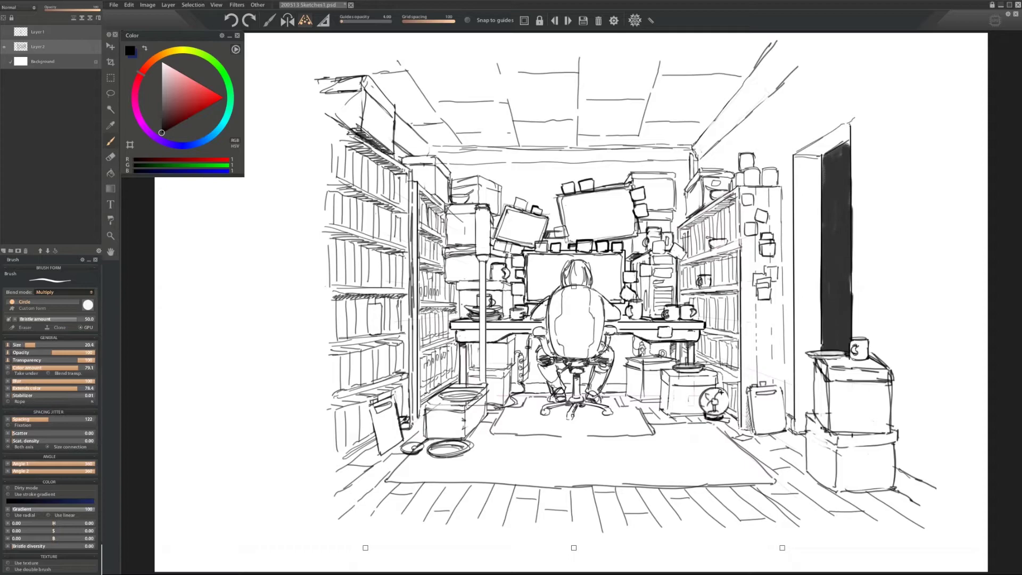
drag(452, 343, 451, 379)
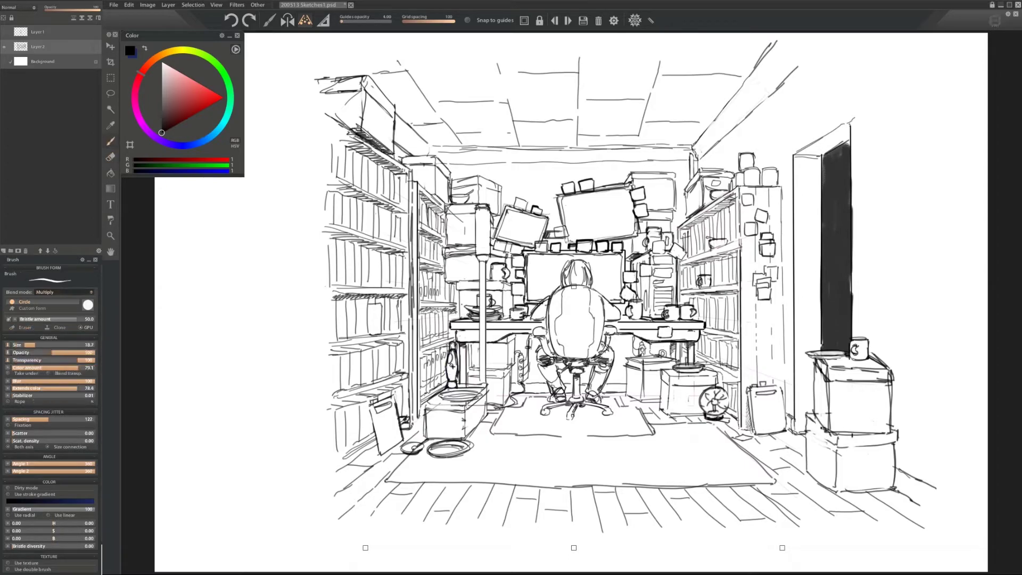
mouse_move(564, 263)
mouse_down()
mouse_move(601, 298)
mouse_move(554, 357)
mouse_up()
Redraw the chair outline and armrests with bolder lines
drag(599, 303, 601, 356)
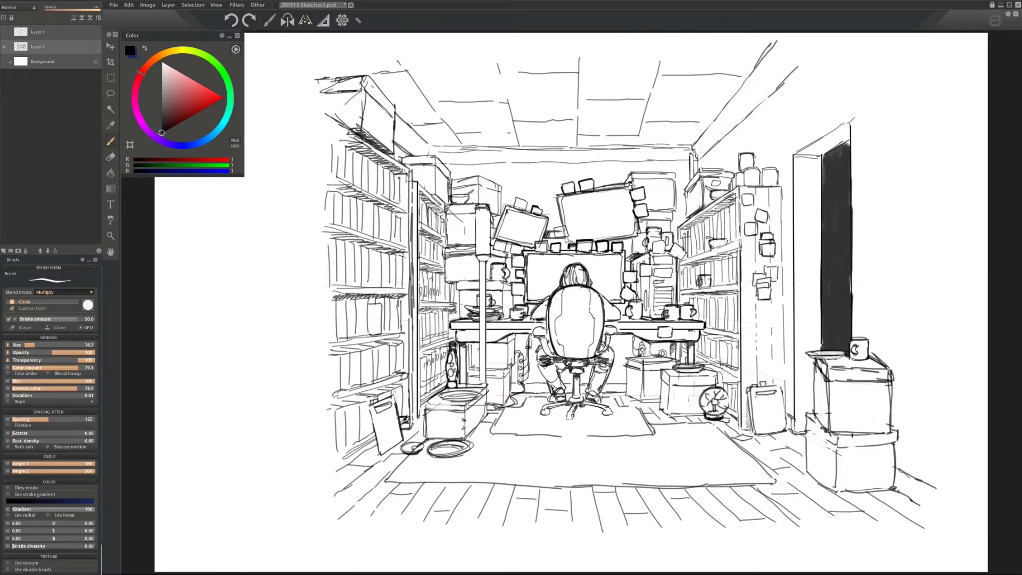
drag(548, 298, 532, 336)
mouse_move(617, 295)
mouse_down()
mouse_move(606, 319)
mouse_move(617, 338)
mouse_up()
drag(531, 325, 545, 331)
drag(540, 336, 556, 362)
drag(597, 338, 607, 355)
Add a new shading layer and paint white glow onto the monitor screens
click(4, 250)
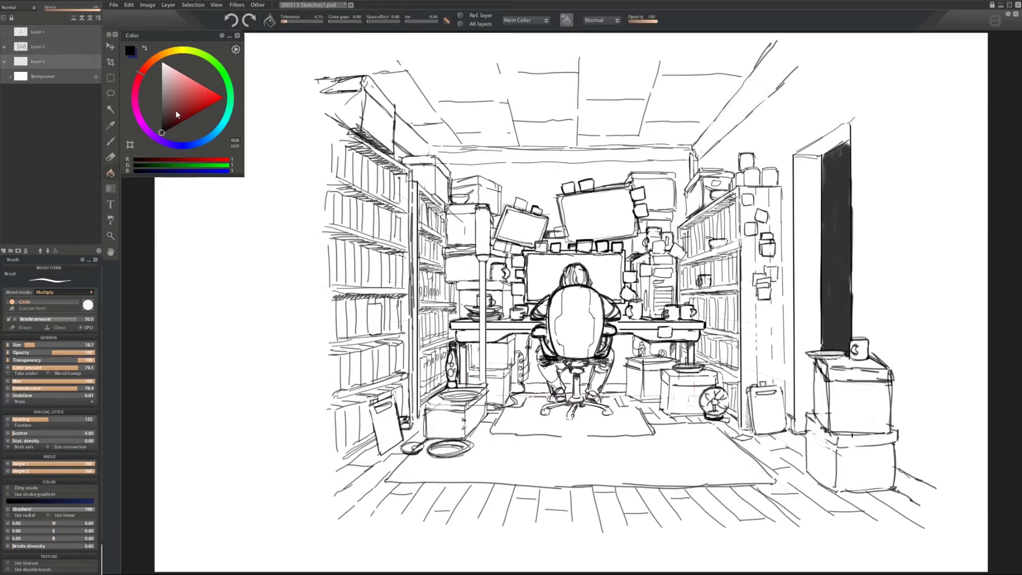
click(48, 292)
key(Escape)
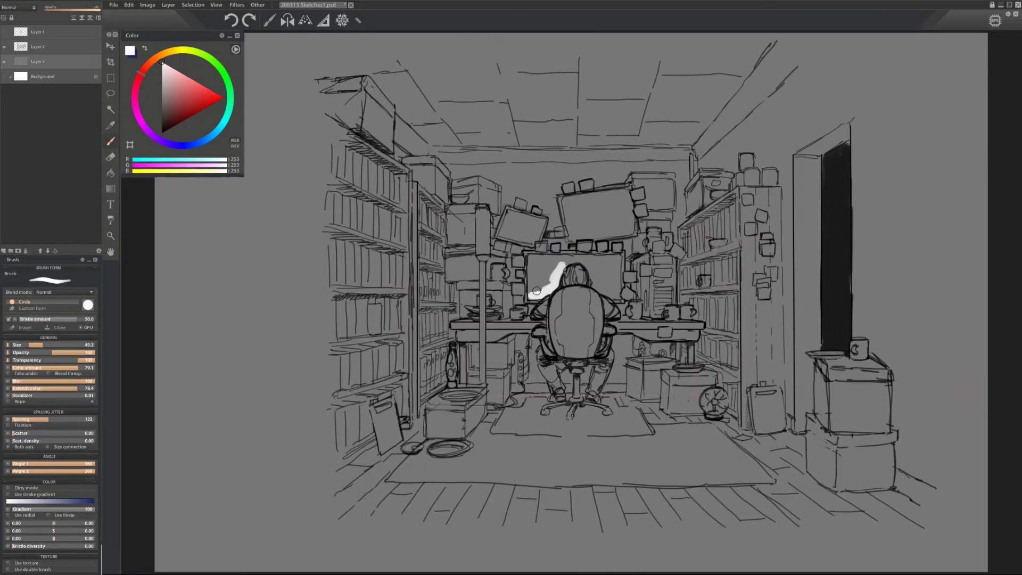
drag(532, 290, 617, 277)
drag(505, 224, 540, 234)
drag(570, 197, 628, 229)
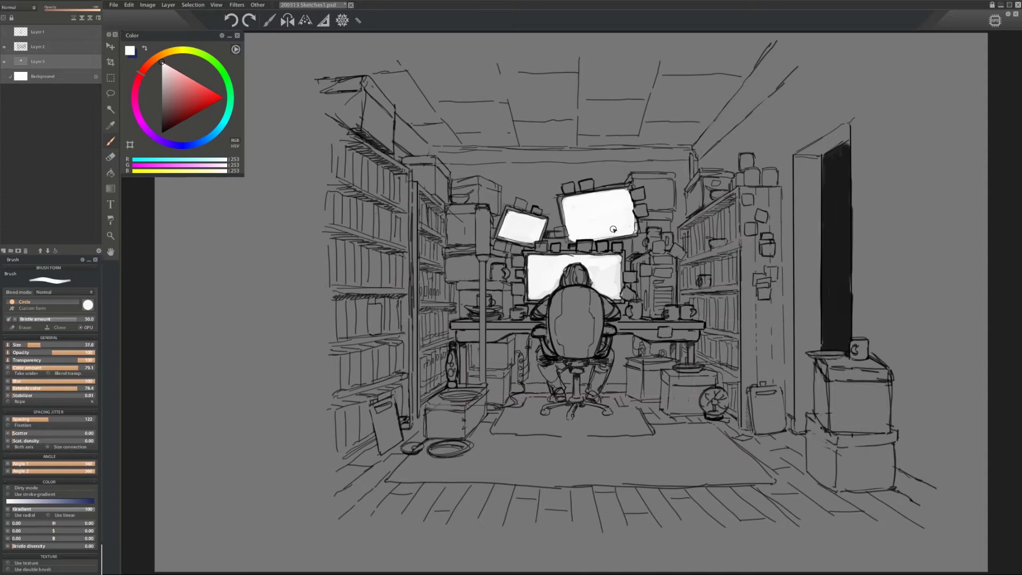
With a larger soft brush, shade under the desk and the surrounding floor dark
key(x)
drag(479, 341, 538, 393)
drag(511, 351, 628, 415)
mouse_move(479, 426)
mouse_down()
mouse_move(713, 447)
mouse_move(708, 437)
mouse_up()
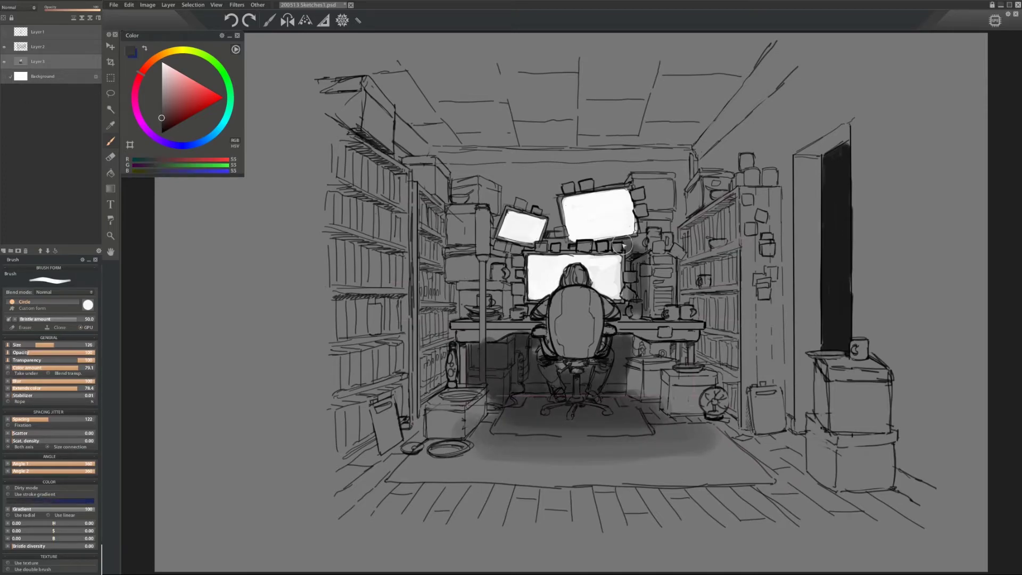
Darken the ceiling, the area around the monitors, the right bookshelf side and the door frame
key(bracketright)
drag(621, 246, 532, 160)
mouse_move(479, 133)
mouse_down()
mouse_move(584, 96)
mouse_move(672, 125)
mouse_move(759, 355)
mouse_up()
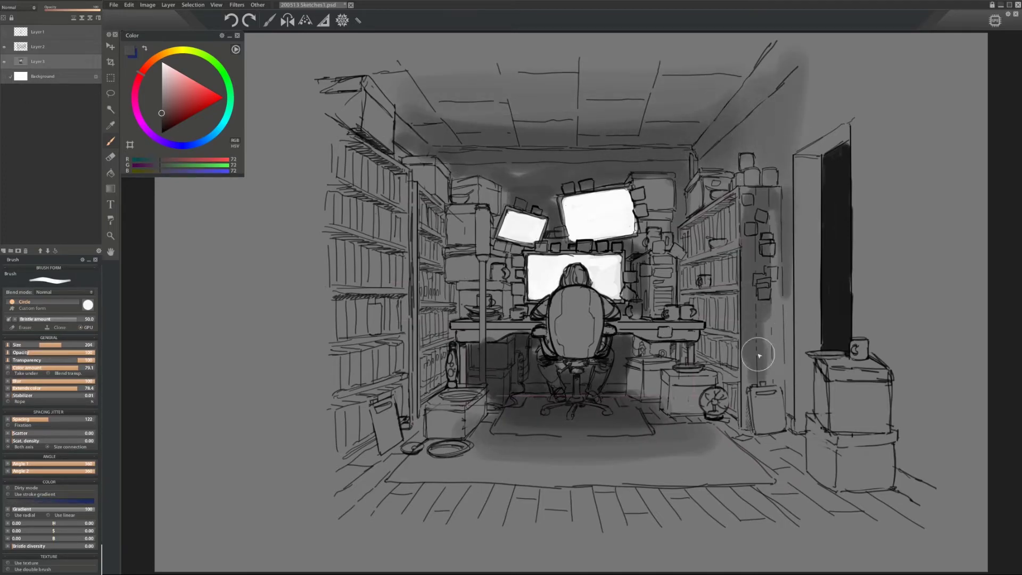
mouse_move(758, 425)
mouse_down()
mouse_move(776, 213)
mouse_move(755, 336)
mouse_up()
mouse_move(807, 160)
mouse_down()
mouse_move(812, 326)
mouse_move(841, 127)
mouse_up()
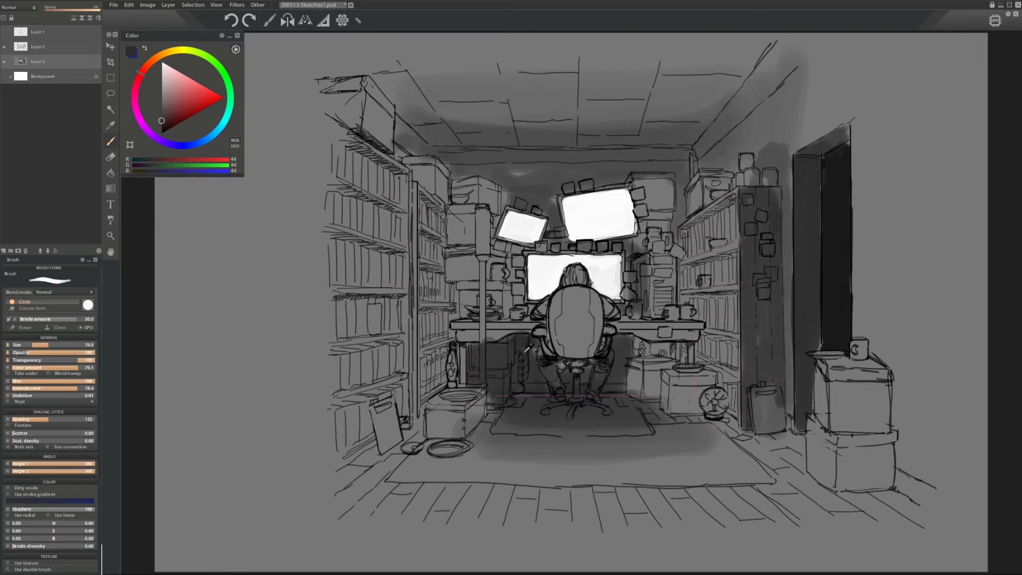
Shade the left wall and right picture edge, then paint a lighter band across the ceiling
key(bracketright)
drag(298, 101, 319, 453)
drag(905, 64, 904, 426)
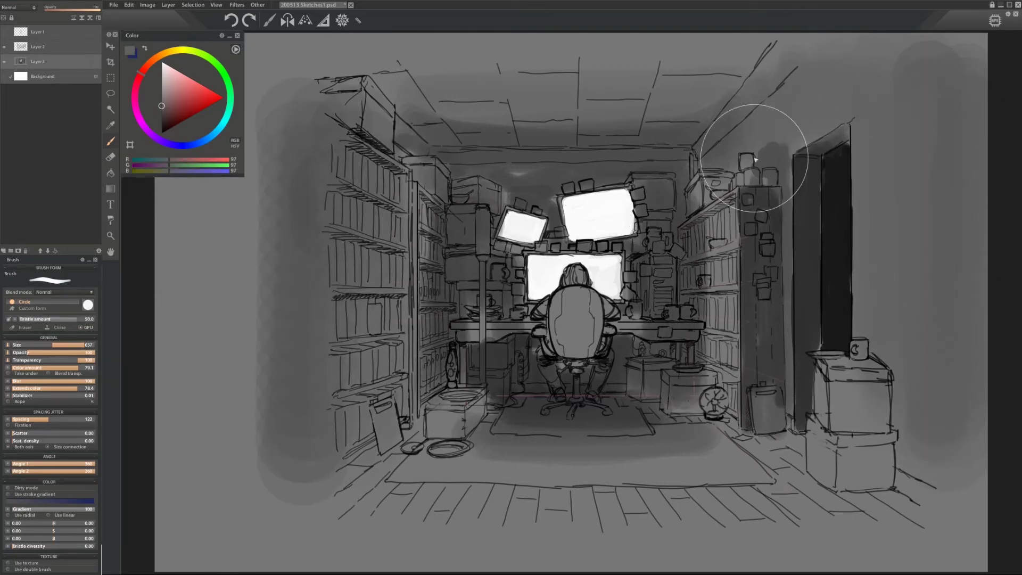
key(bracketleft)
mouse_move(586, 106)
mouse_down()
mouse_move(456, 91)
mouse_move(503, 140)
mouse_up()
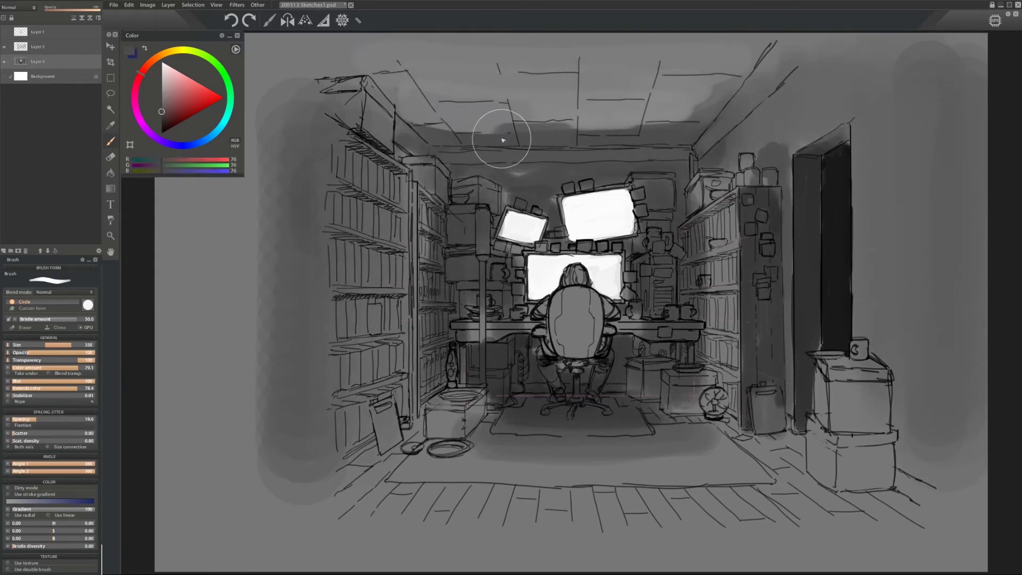
Paint the chair and seated figure dark, then darken the left shelves and lamp pole
key(bracketleft)
drag(575, 293, 596, 410)
drag(538, 346, 607, 399)
drag(506, 314, 564, 389)
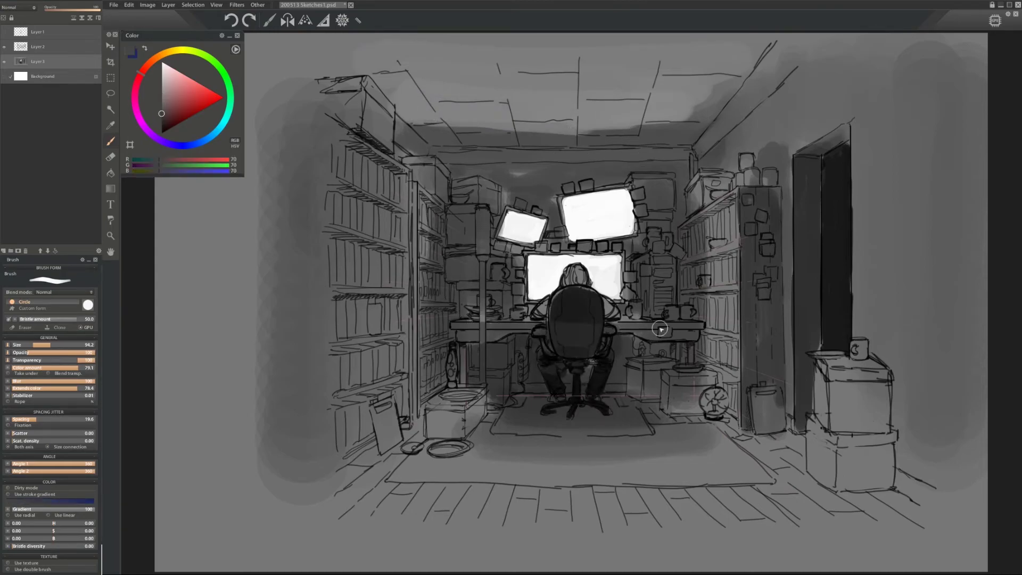
key(bracketleft)
drag(482, 325, 481, 386)
drag(453, 279, 452, 351)
Darken the right shelves and paint soft shadows across the floor and beside the right boxes
drag(684, 303, 680, 234)
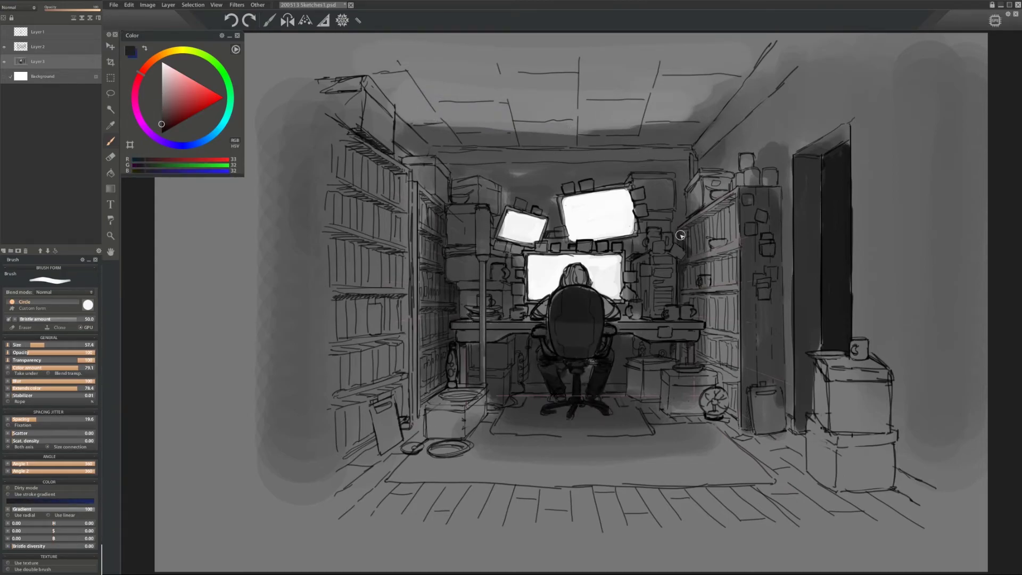
drag(687, 330, 713, 388)
drag(639, 362, 734, 416)
key(bracketright)
key(bracketright)
key(bracketright)
mouse_move(505, 441)
mouse_down()
mouse_move(773, 567)
mouse_move(479, 533)
mouse_up()
mouse_move(926, 539)
mouse_down()
mouse_move(908, 433)
mouse_move(916, 500)
mouse_up()
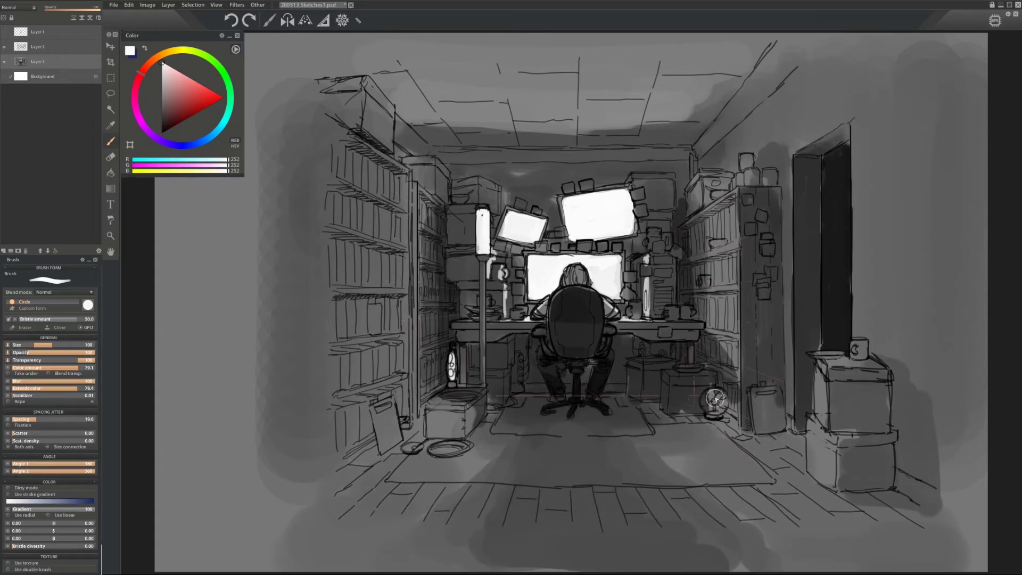
Pick a light grey and highlight the leaning board and the left shelf edge
alt+click(569, 188)
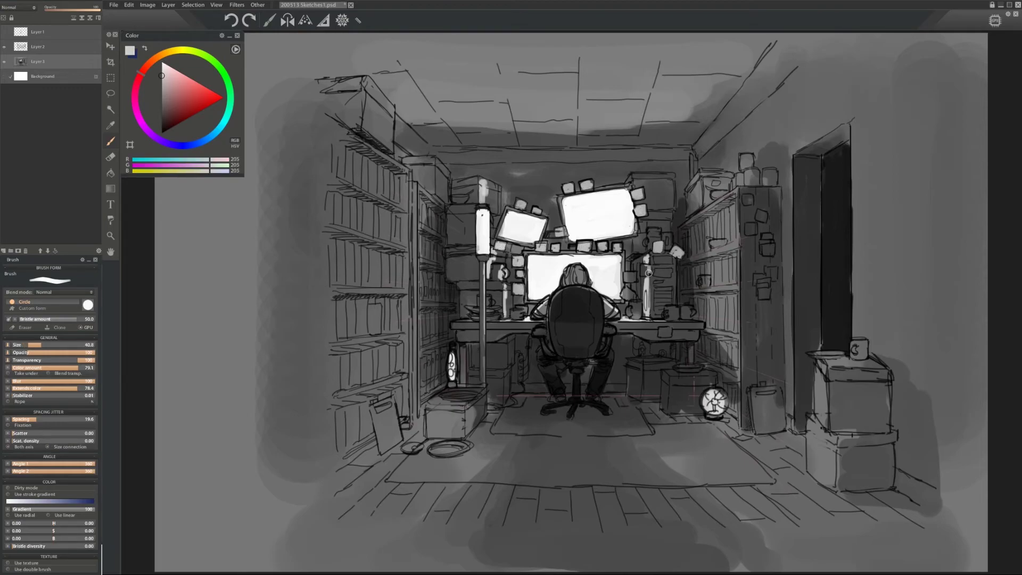
drag(379, 413, 392, 442)
drag(413, 381, 410, 185)
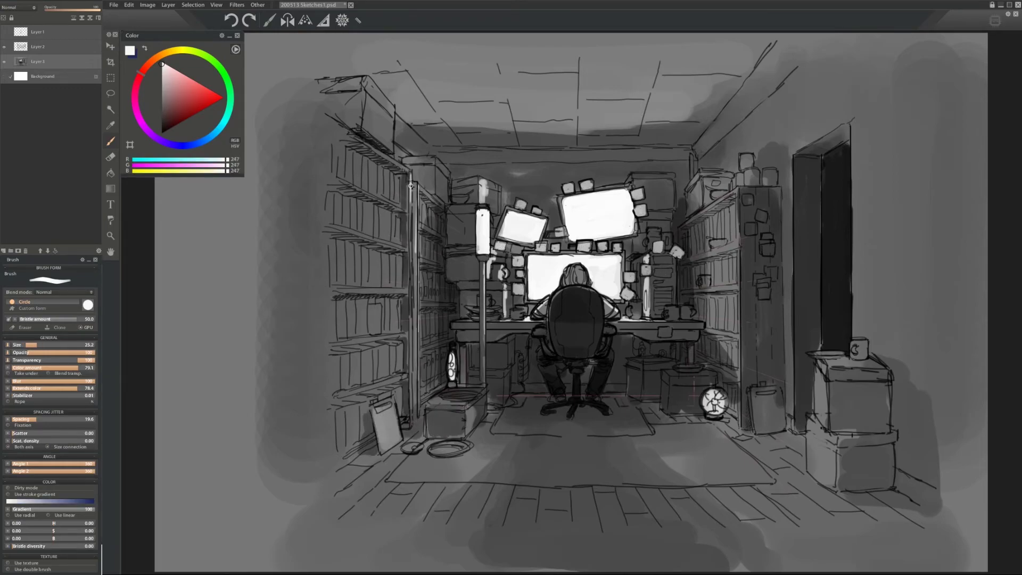
Darken the door top, then add light strokes on the right bookshelf and floor near the fan
alt+click(415, 356)
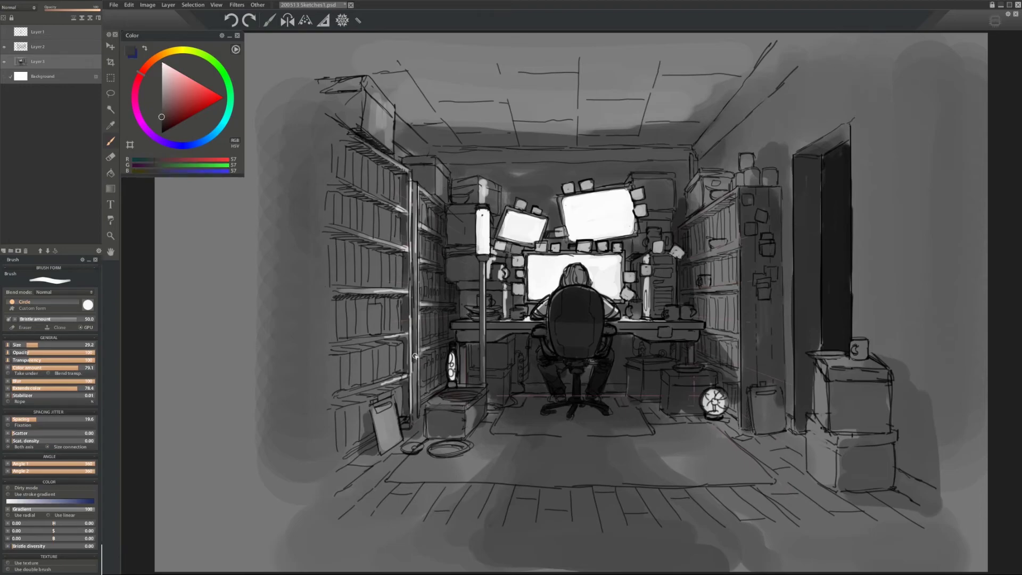
mouse_move(794, 142)
mouse_down()
mouse_move(762, 176)
mouse_move(711, 293)
mouse_move(713, 250)
mouse_move(707, 324)
mouse_up()
drag(708, 213, 729, 239)
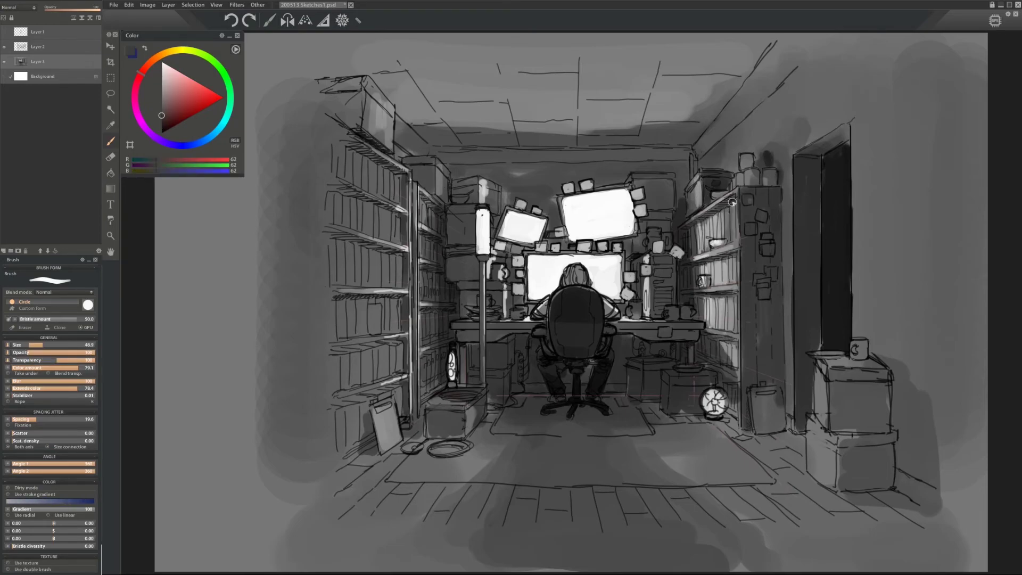
drag(666, 436, 756, 477)
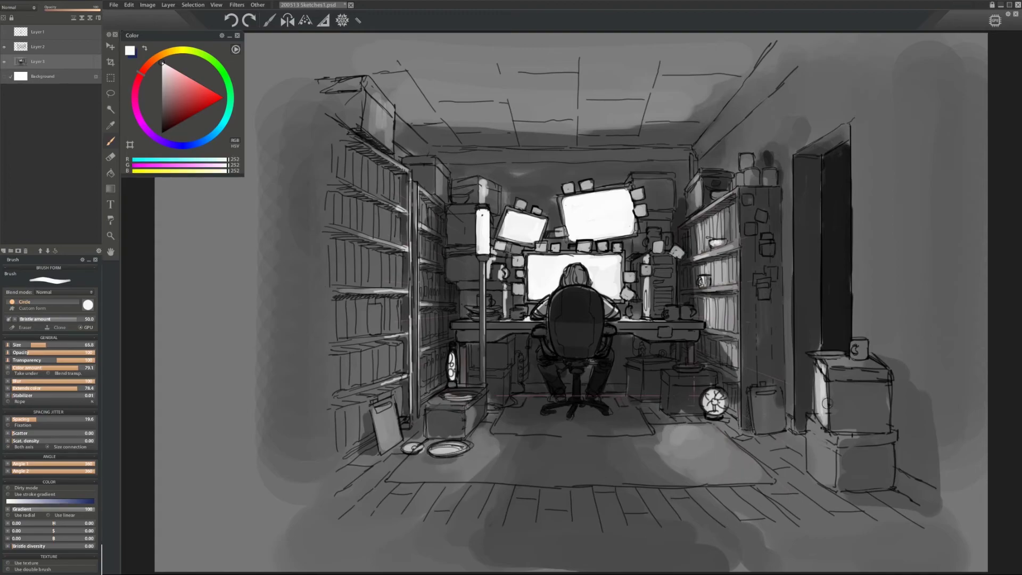
Add light strokes along the ceiling beam and darken the left shelf top and lower floor
drag(851, 75, 766, 155)
drag(787, 59, 716, 111)
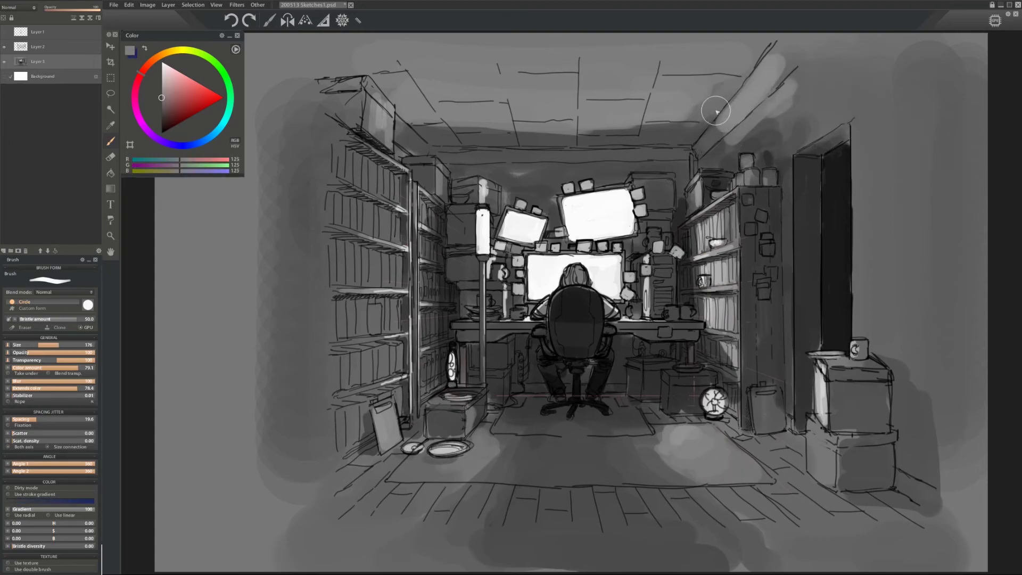
drag(348, 113, 318, 91)
drag(405, 511, 788, 549)
drag(372, 532, 539, 536)
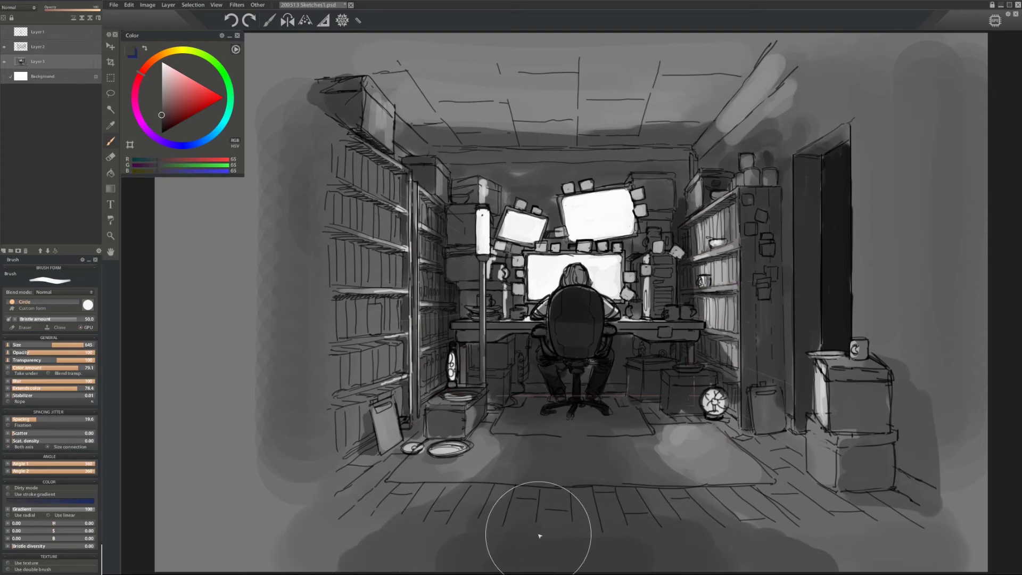
mouse_move(704, 436)
mouse_down()
mouse_move(684, 438)
mouse_move(651, 378)
mouse_move(665, 393)
mouse_up()
Darken the box area near the desk and mirror the canvas to check the composition
drag(638, 351, 617, 340)
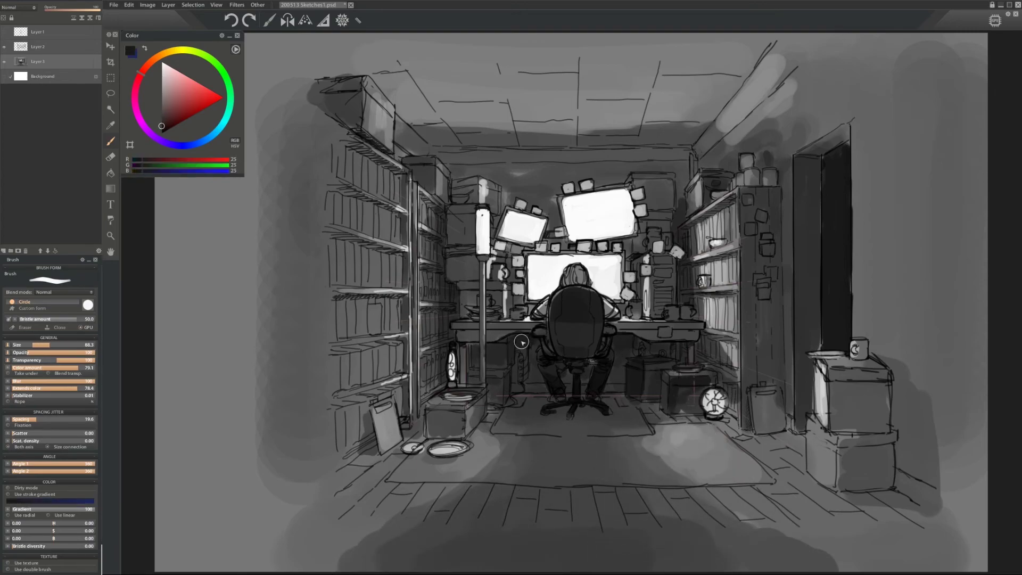
alt+click(567, 272)
key(h)
key(h)
Outline two tall panels on the right wall, fill them light grey, and add pale blobs
drag(863, 101, 866, 215)
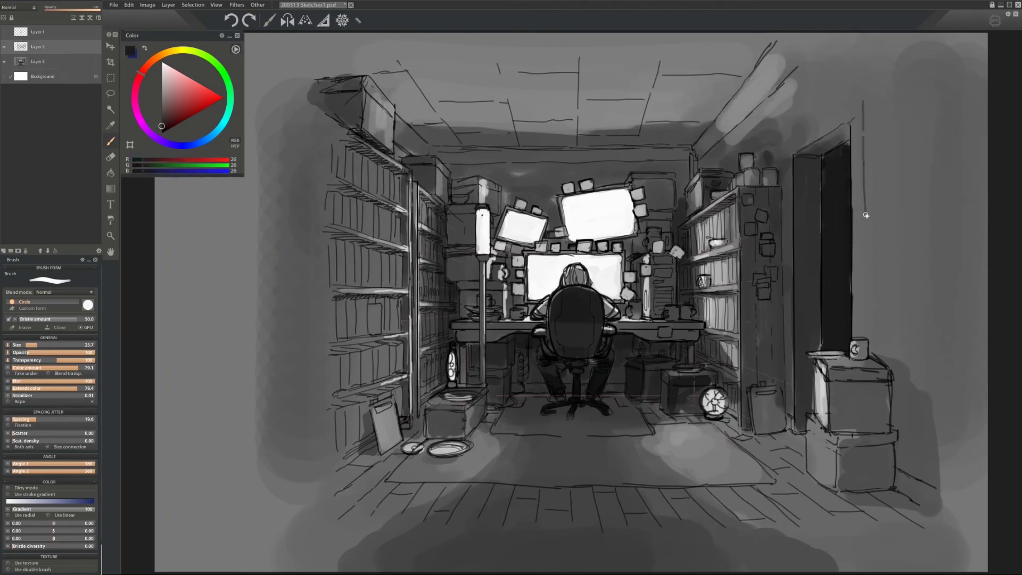
drag(899, 90, 900, 314)
drag(880, 176, 881, 309)
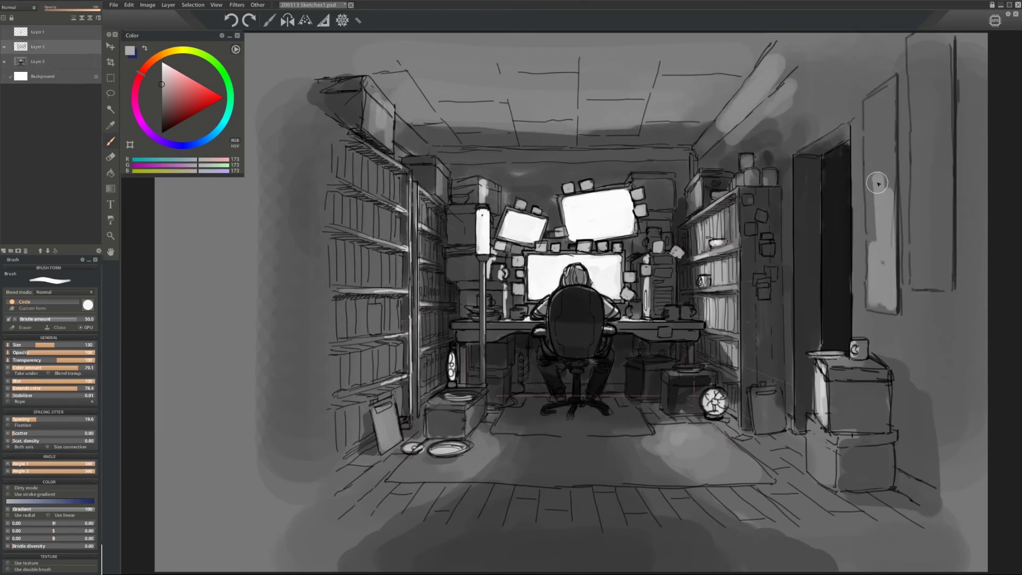
drag(878, 85, 918, 287)
drag(942, 37, 926, 266)
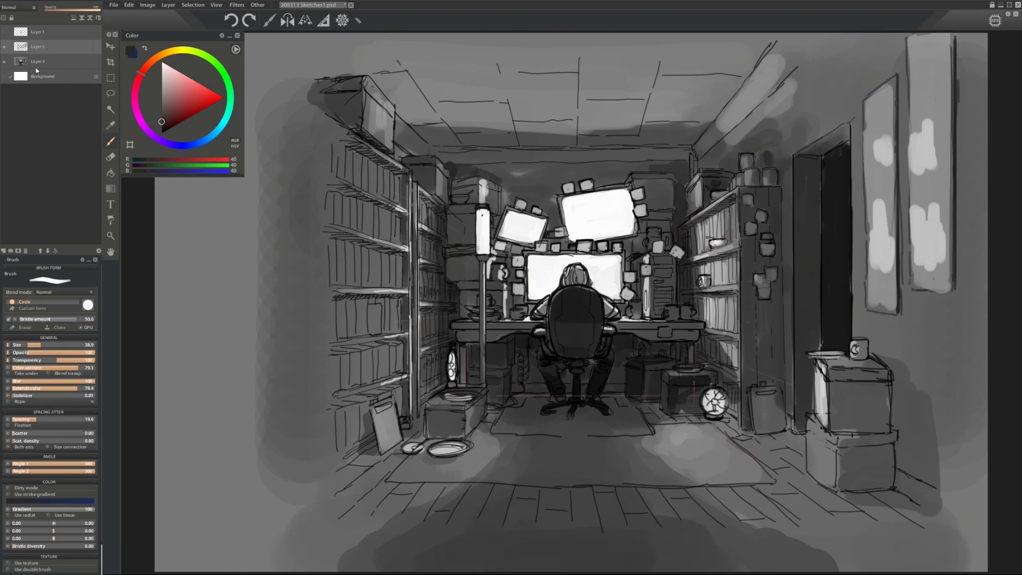
On Layer 3, paint a darker floor shadow under the chair
click(36, 66)
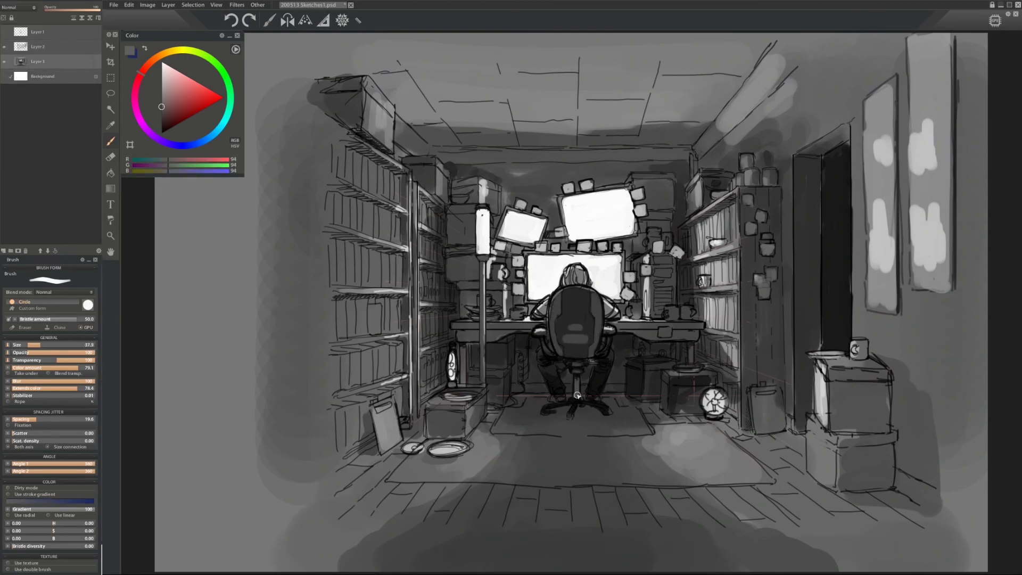
mouse_move(578, 395)
mouse_down()
mouse_move(572, 403)
mouse_move(633, 412)
mouse_up()
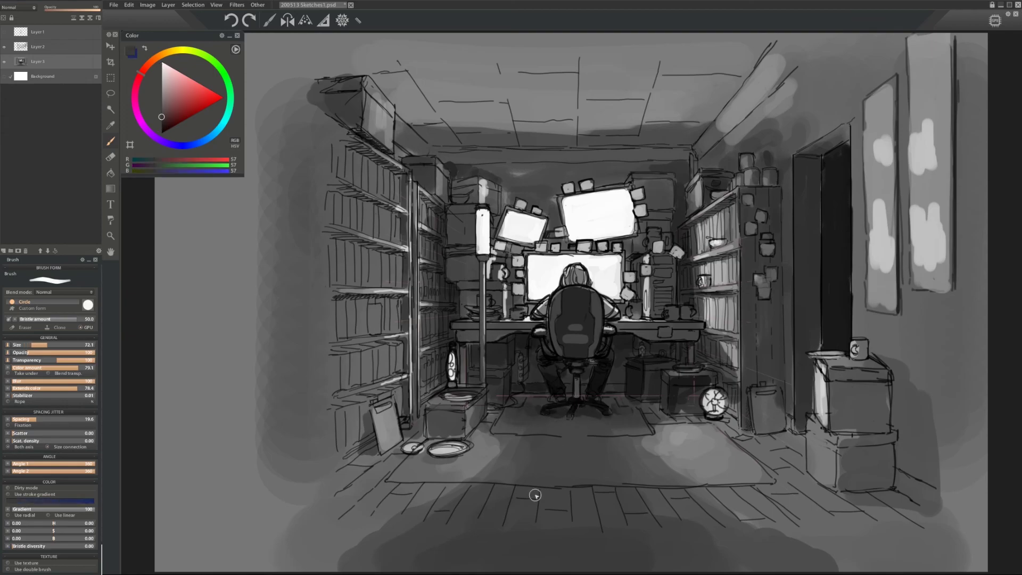
click(427, 441)
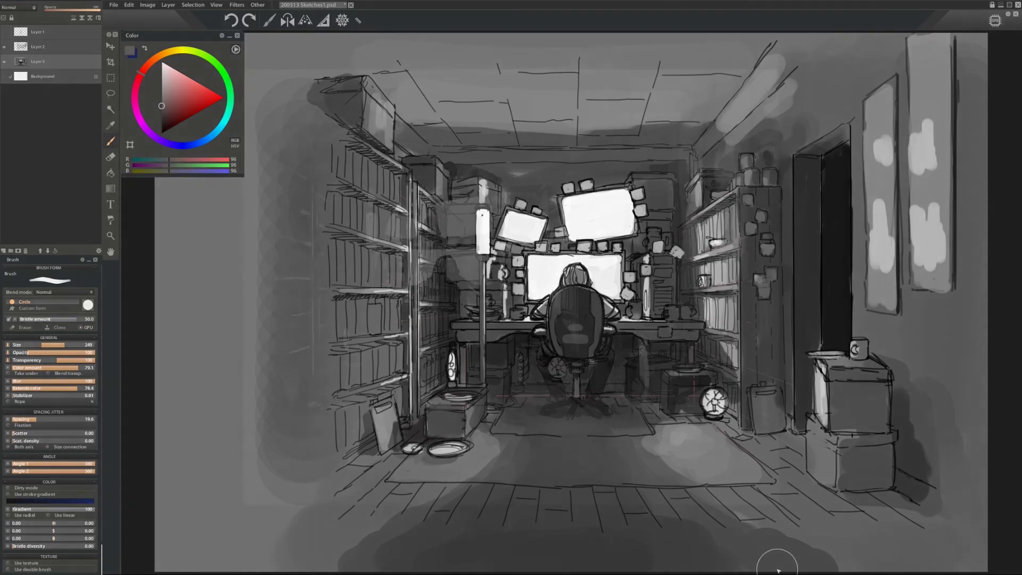